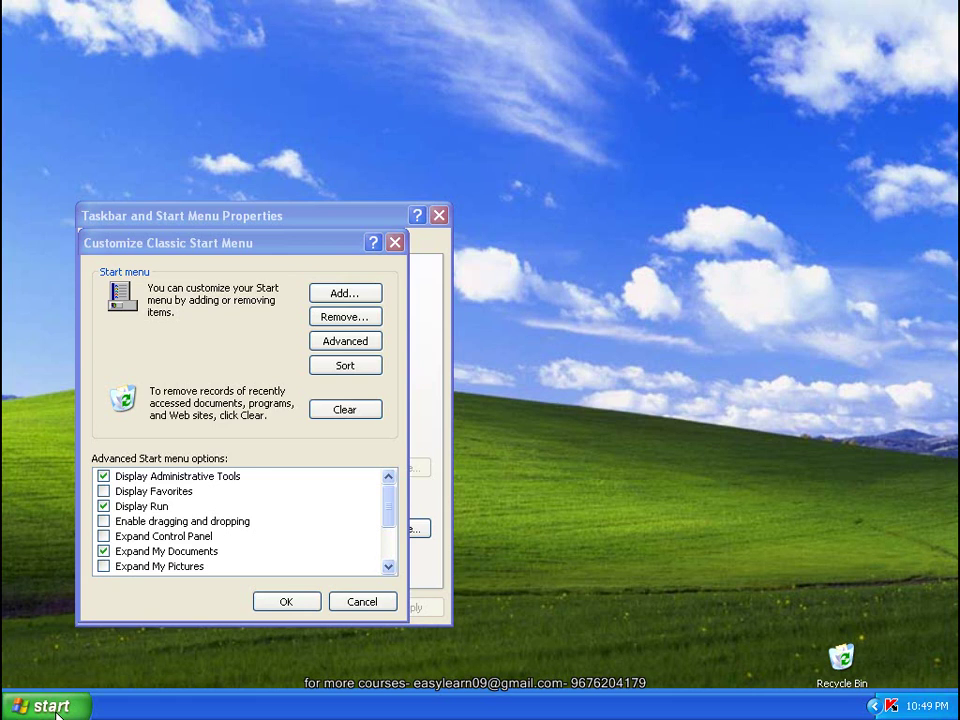
Enable the Display Favorites option for the classic Start menu and confirm the customization
{"action": "left_click", "coordinate": [55, 708]}
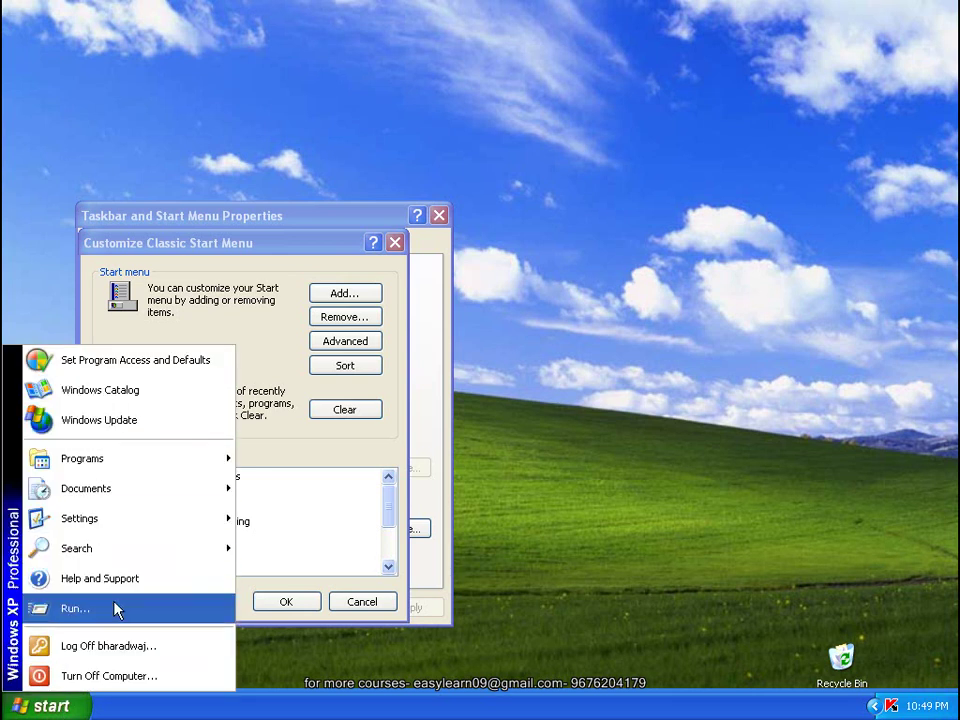
{"action": "left_click", "coordinate": [274, 346]}
{"action": "left_click", "coordinate": [103, 491]}
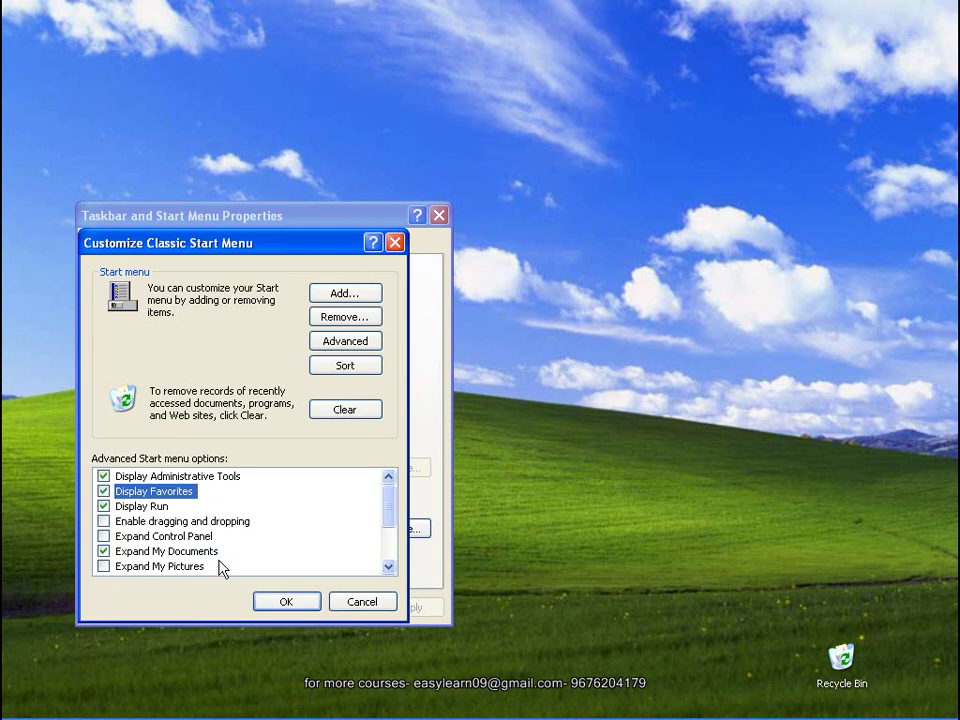
{"action": "left_click", "coordinate": [288, 603]}
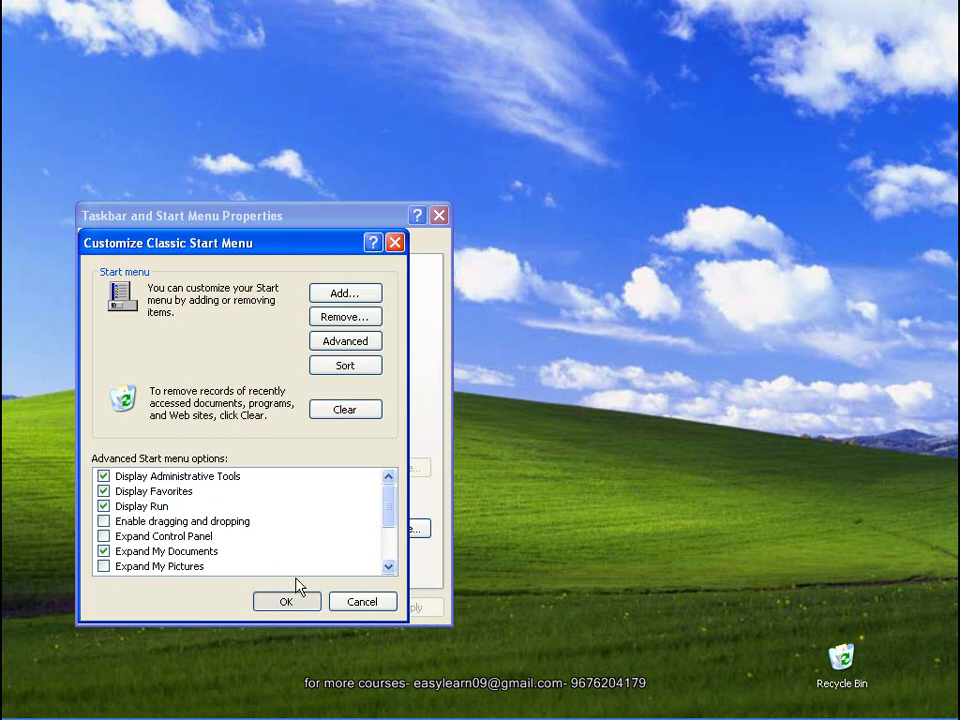
{"action": "key", "text": "Return"}
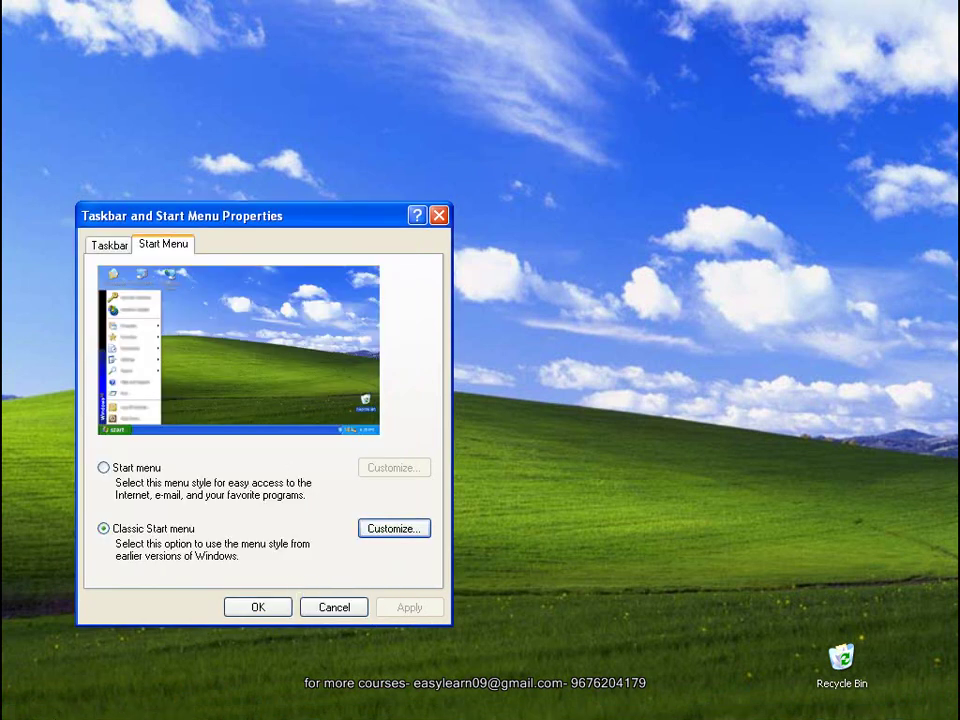
Look at the Favorites submenu in the Start menu and close the menu again
{"action": "left_click", "coordinate": [52, 707]}
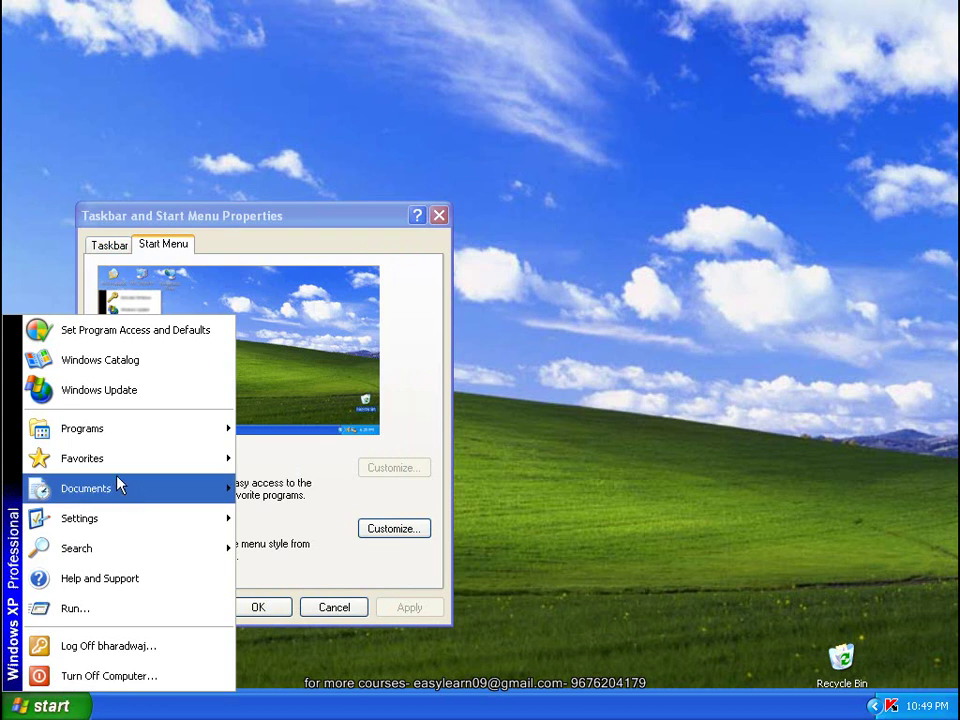
{"action": "mouse_move", "coordinate": [82, 471]}
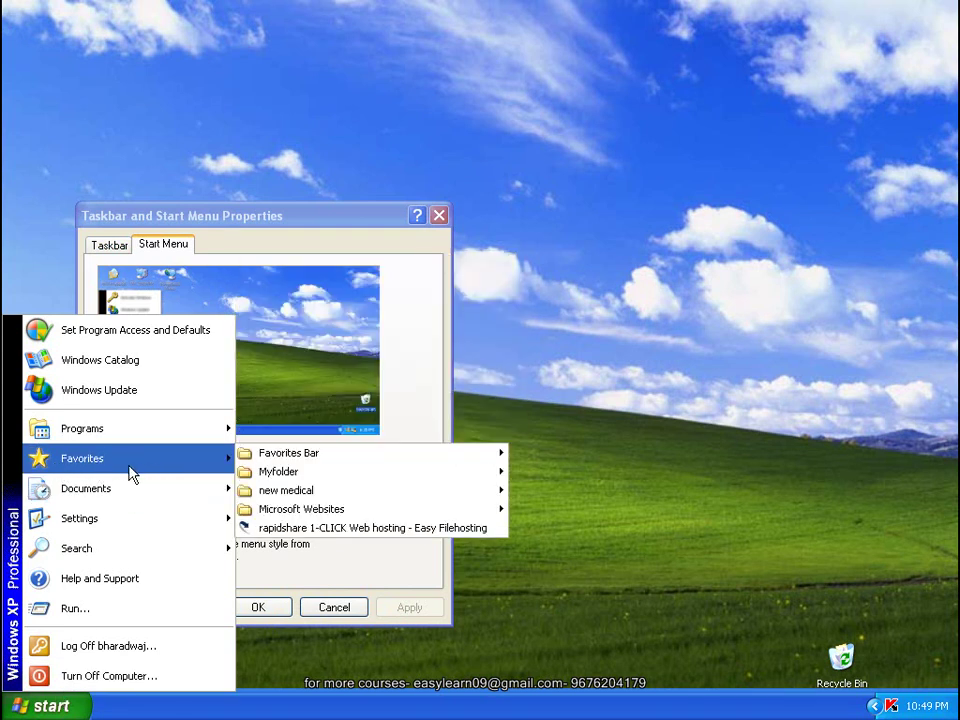
{"action": "left_click", "coordinate": [572, 428]}
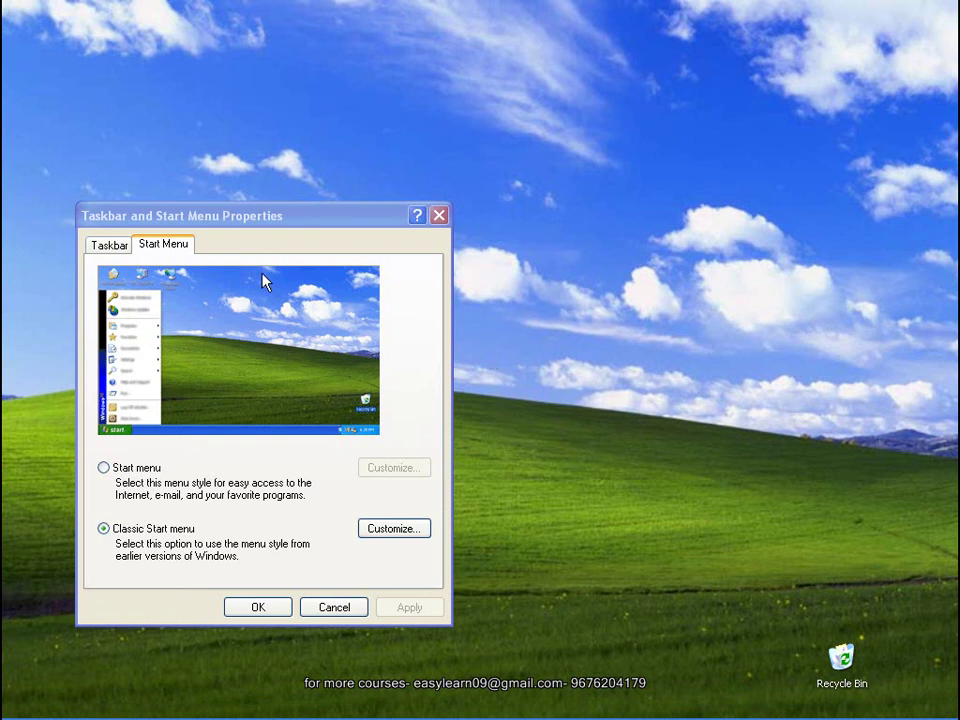
Reopen the classic Start menu customization, read the help on Display Run, and turn on Enable dragging and dropping
{"action": "left_click", "coordinate": [418, 533]}
{"action": "left_click_drag", "start_coordinate": [272, 240], "coordinate": [325, 206]}
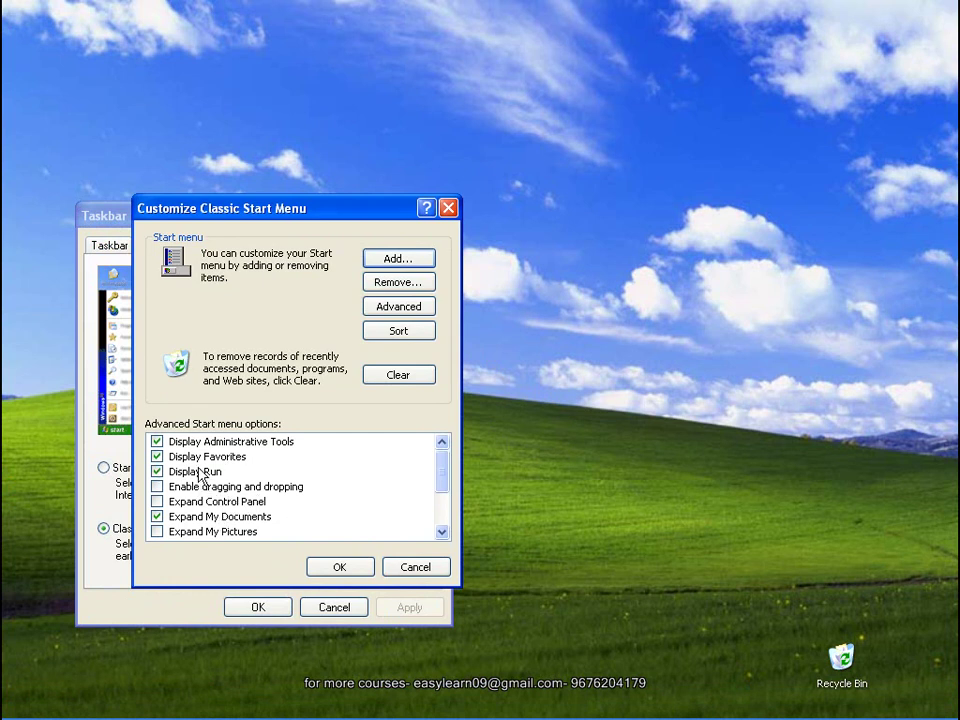
{"action": "left_click", "coordinate": [426, 208]}
{"action": "left_click", "coordinate": [194, 474]}
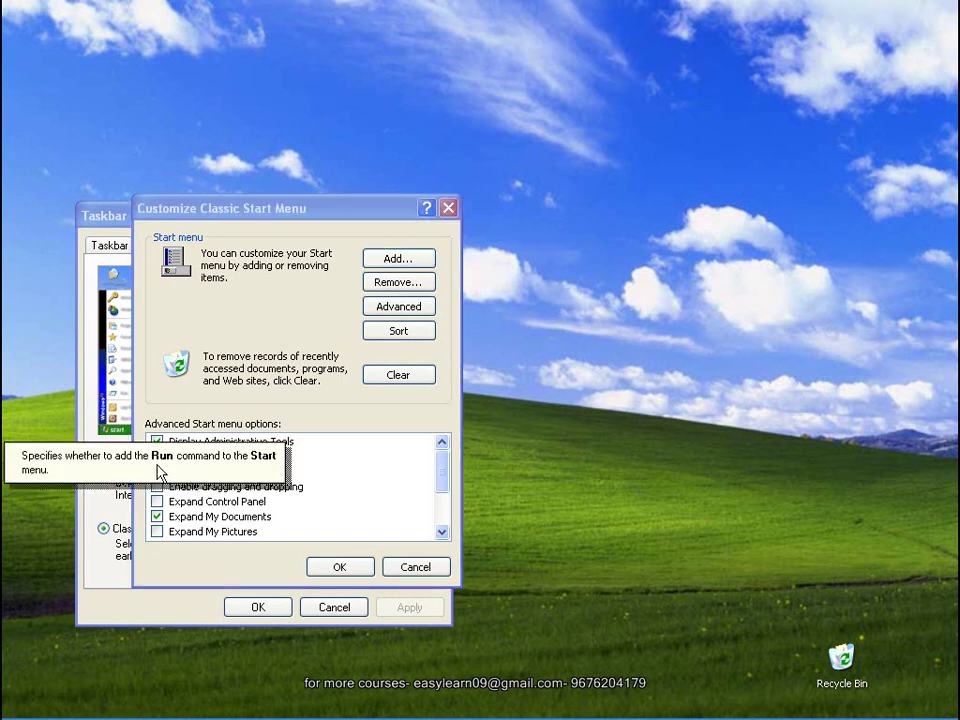
{"action": "left_click", "coordinate": [324, 476]}
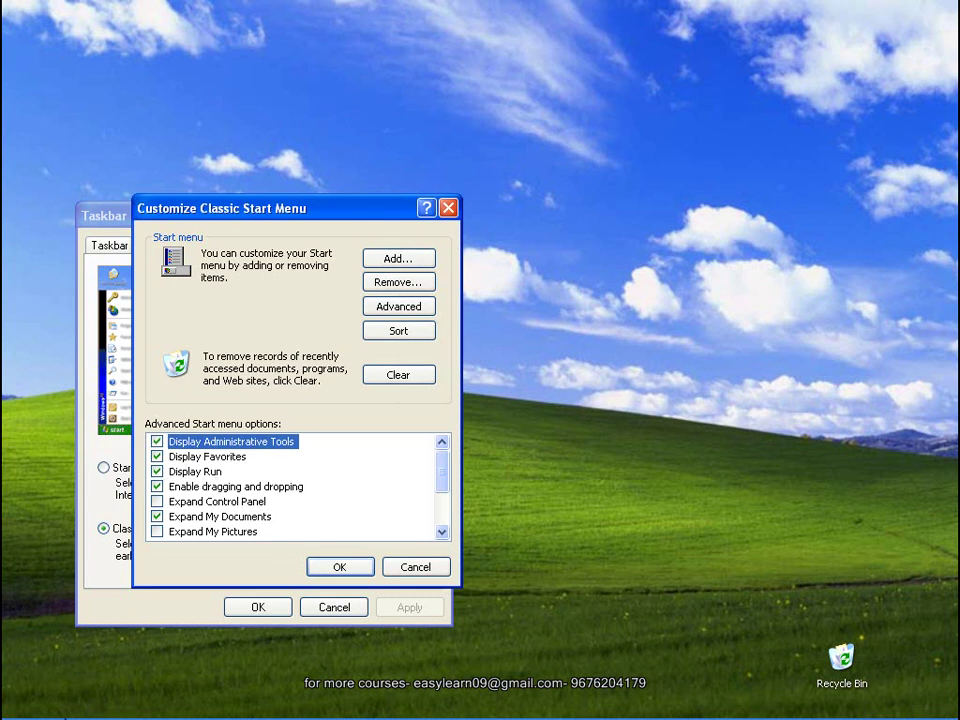
Open the Run dialog and move it clear of the Start menu customization window
{"action": "left_click", "coordinate": [45, 706]}
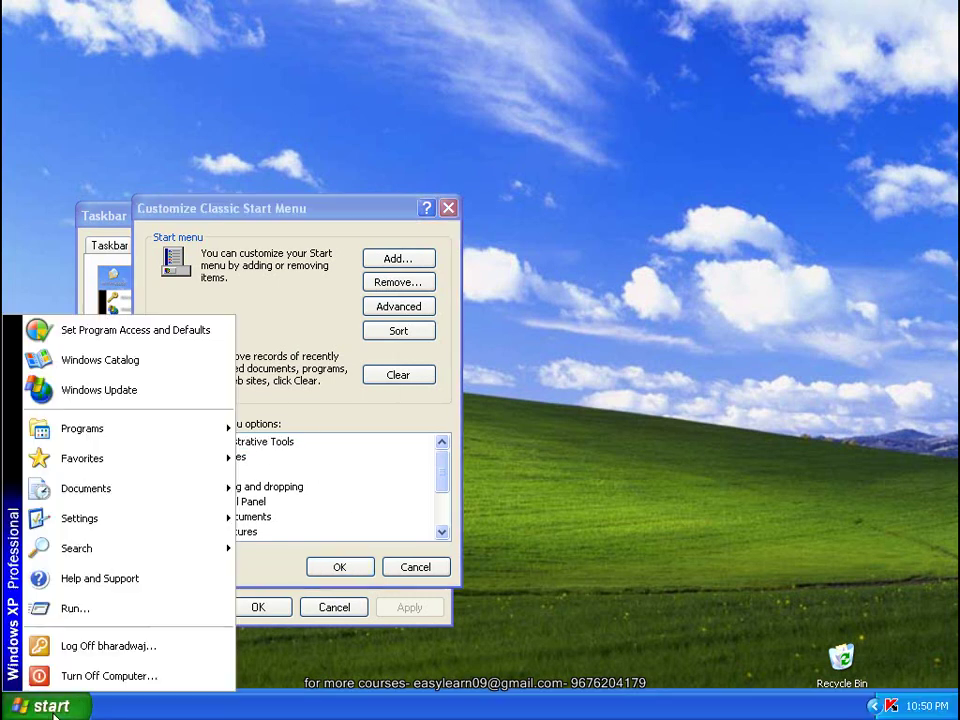
{"action": "left_click", "coordinate": [67, 612]}
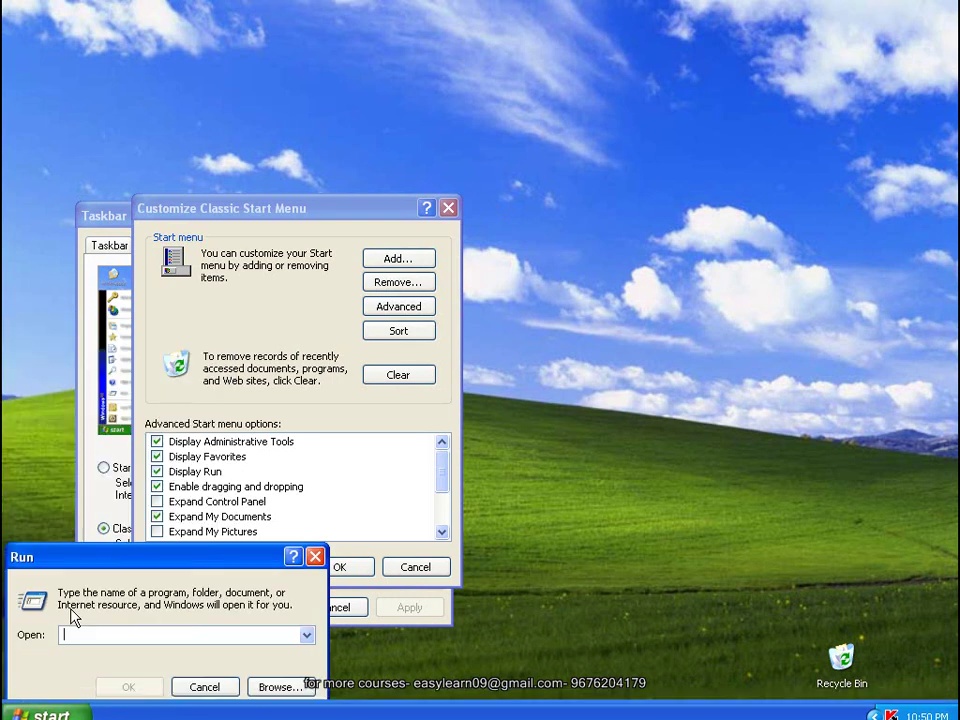
{"action": "left_click_drag", "start_coordinate": [236, 559], "coordinate": [680, 277]}
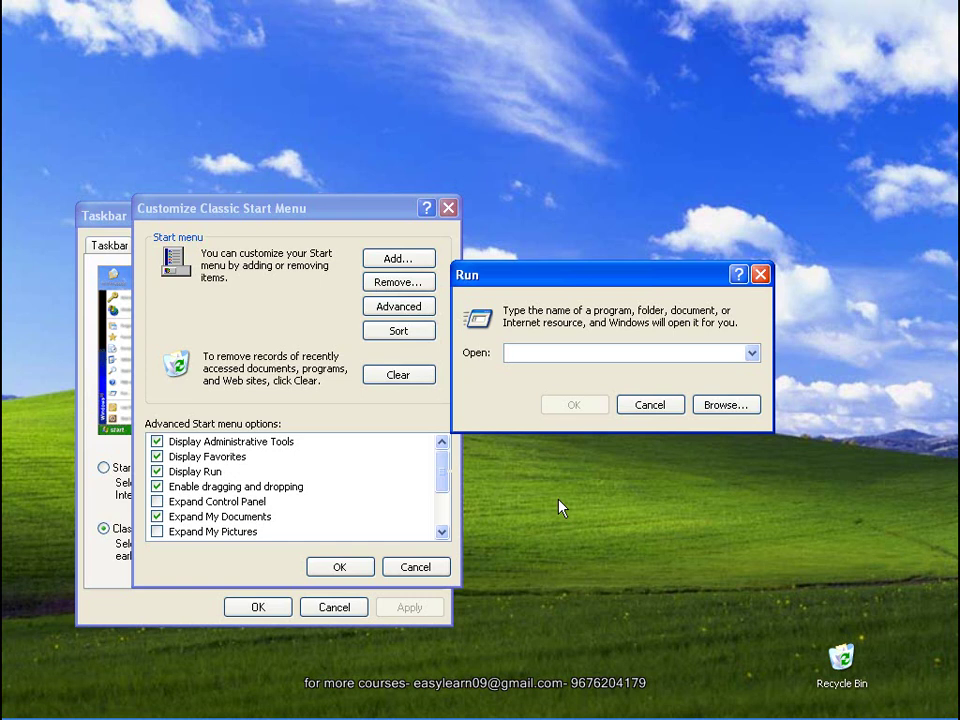
Look up Microsoft Office Word 2003 in the Start menu's program list without launching it
{"action": "left_click", "coordinate": [45, 708]}
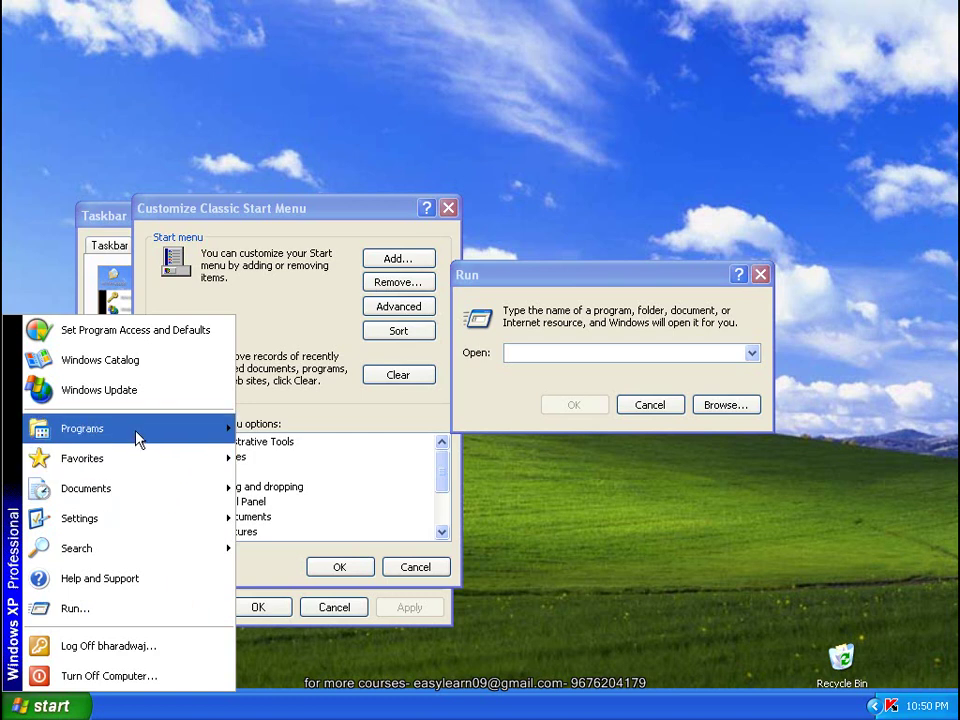
{"action": "mouse_move", "coordinate": [138, 432]}
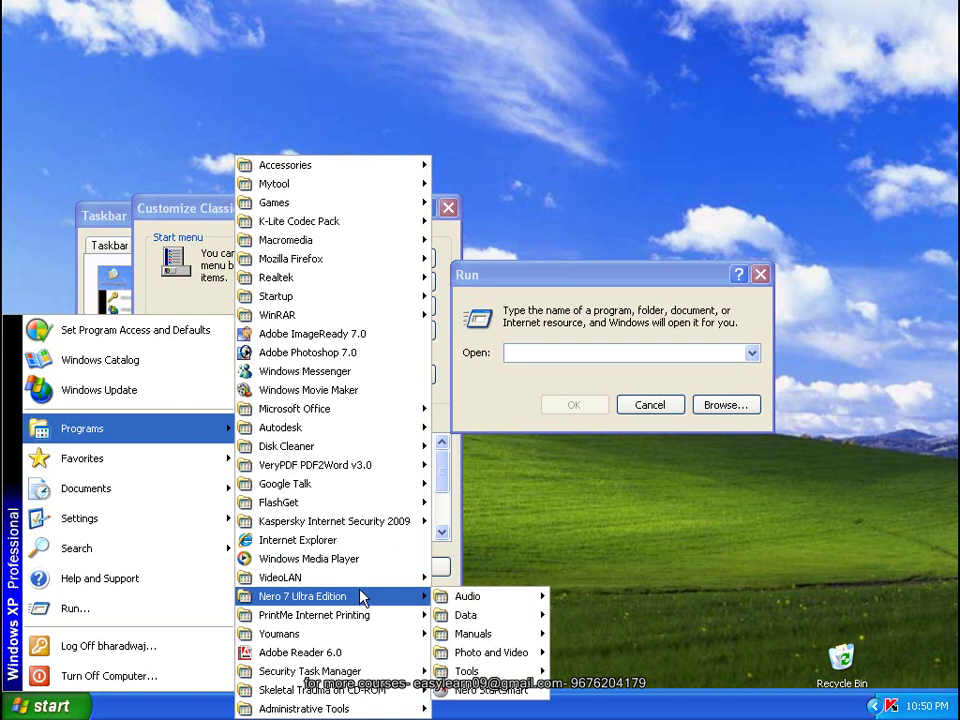
{"action": "mouse_move", "coordinate": [345, 412]}
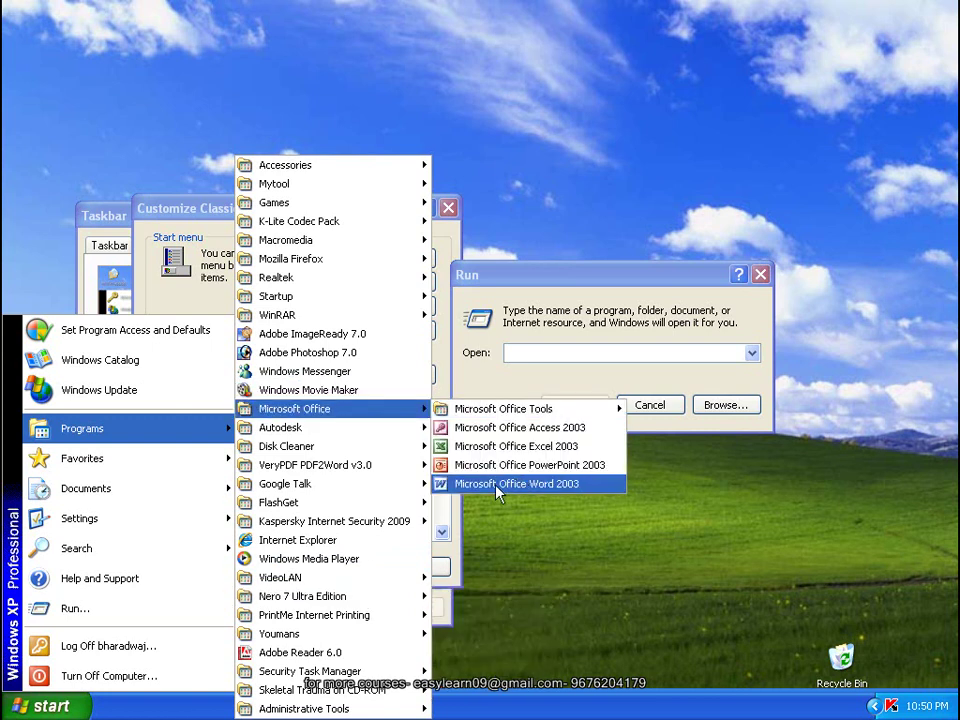
{"action": "left_click", "coordinate": [570, 146]}
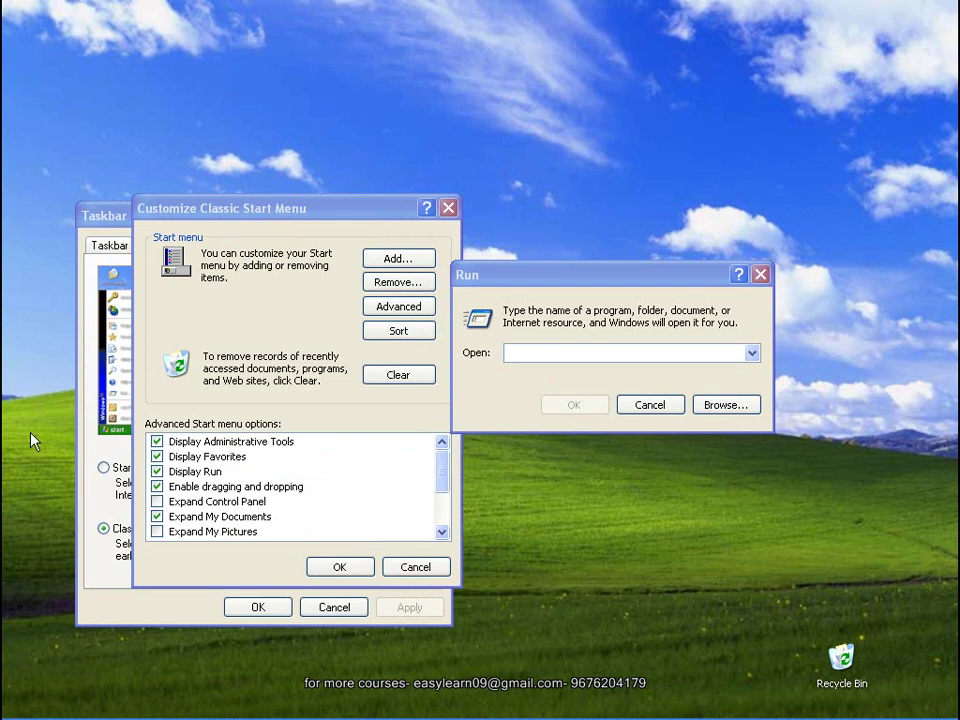
Launch Microsoft Word with the Run command winword, and close its window again
{"action": "left_click_drag", "start_coordinate": [499, 279], "coordinate": [440, 323]}
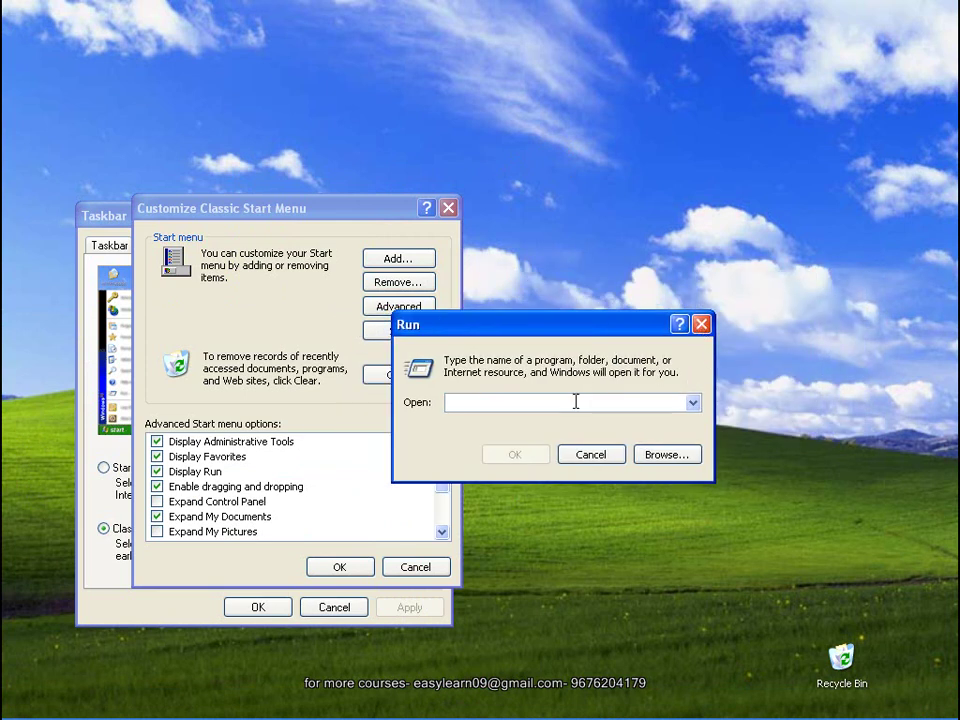
{"action": "type", "text": "win"}
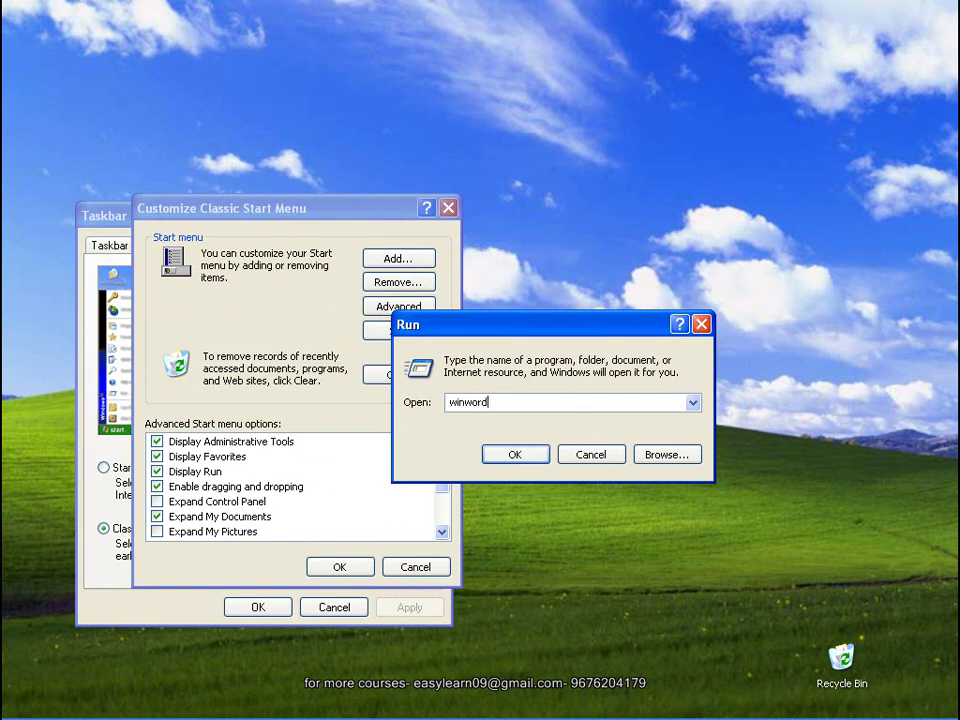
{"action": "type", "text": "word"}
{"action": "key", "text": "Return"}
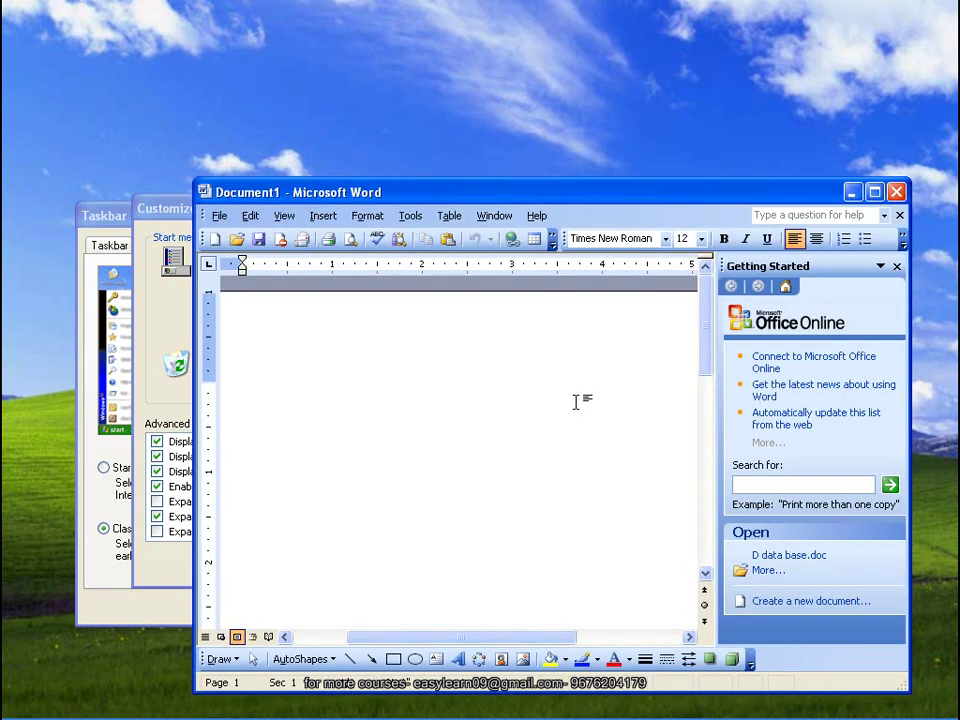
{"action": "left_click", "coordinate": [890, 191]}
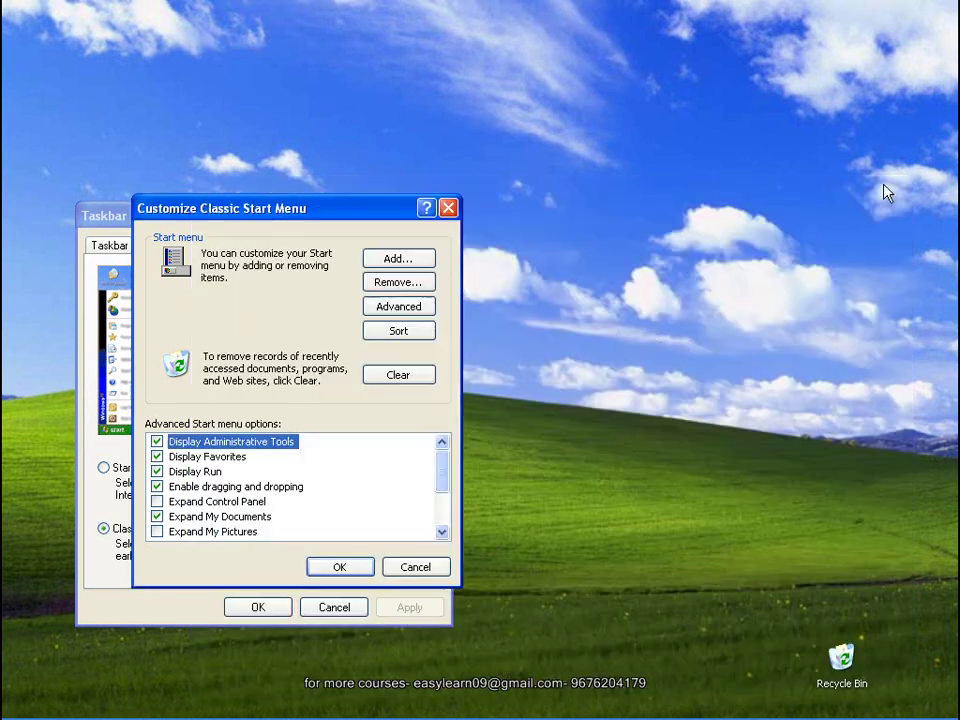
Open a command prompt with the Run command cmd, and close its window again
{"action": "left_click", "coordinate": [50, 710]}
{"action": "left_click", "coordinate": [80, 610]}
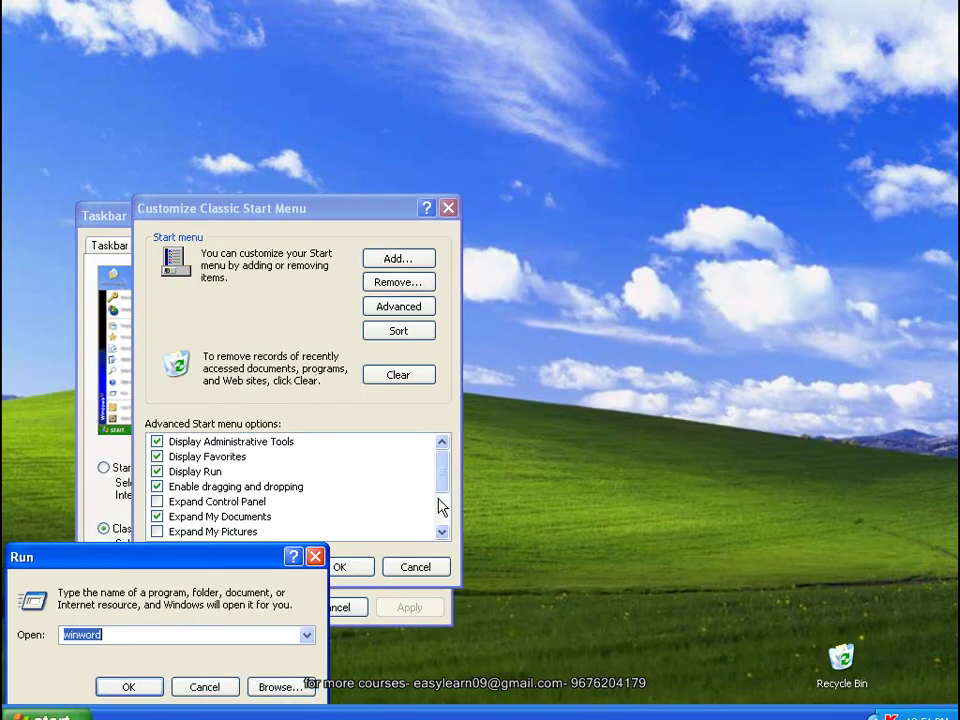
{"action": "left_click_drag", "start_coordinate": [161, 568], "coordinate": [572, 216]}
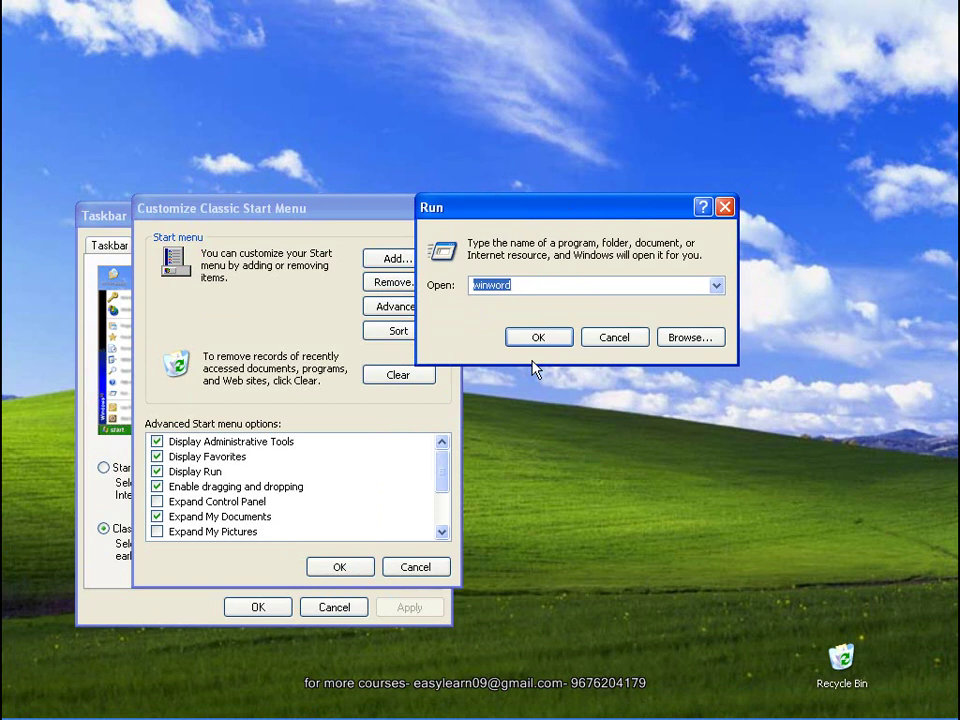
{"action": "type", "text": "cmd"}
{"action": "key", "text": "Return"}
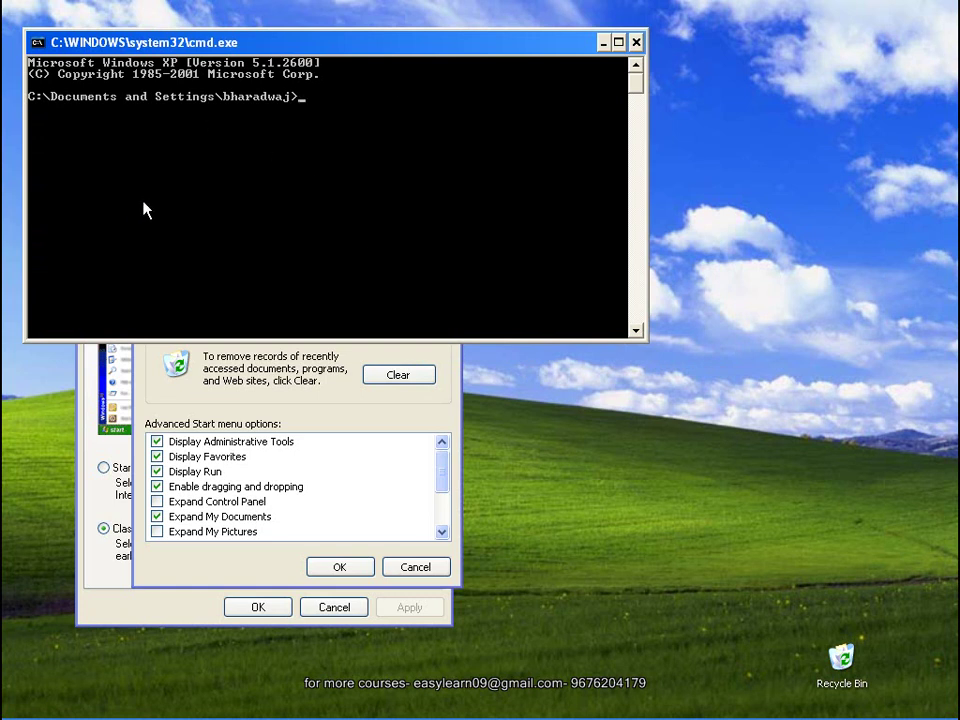
{"action": "left_click", "coordinate": [635, 42]}
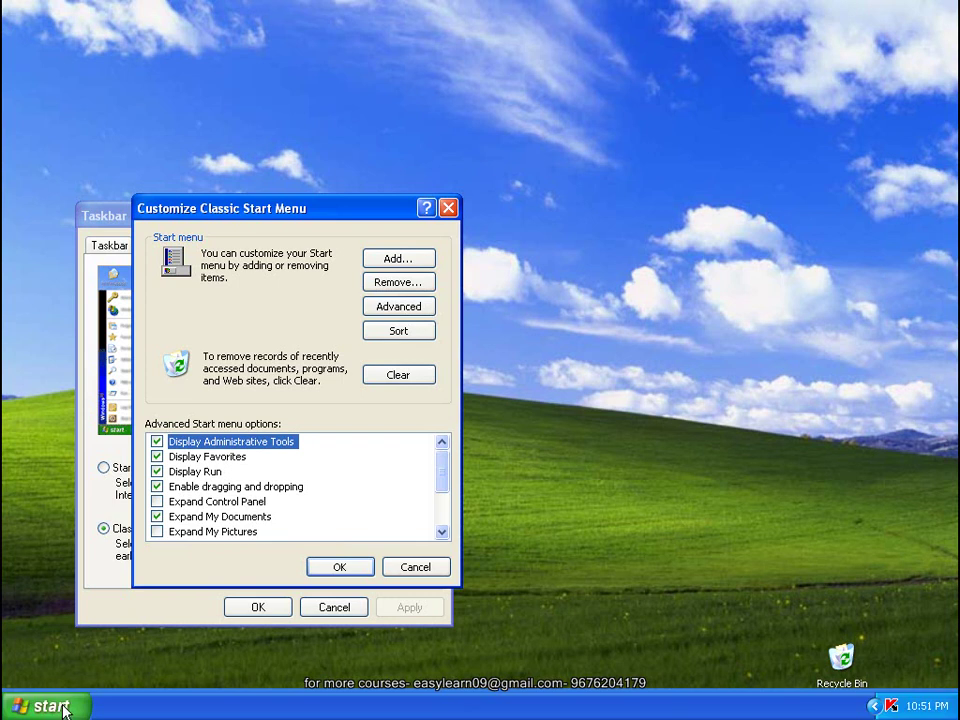
Examine the Programs and Documents submenus of the Start menu and the remaining advanced Start menu options
{"action": "left_click", "coordinate": [45, 706]}
{"action": "mouse_move", "coordinate": [143, 441]}
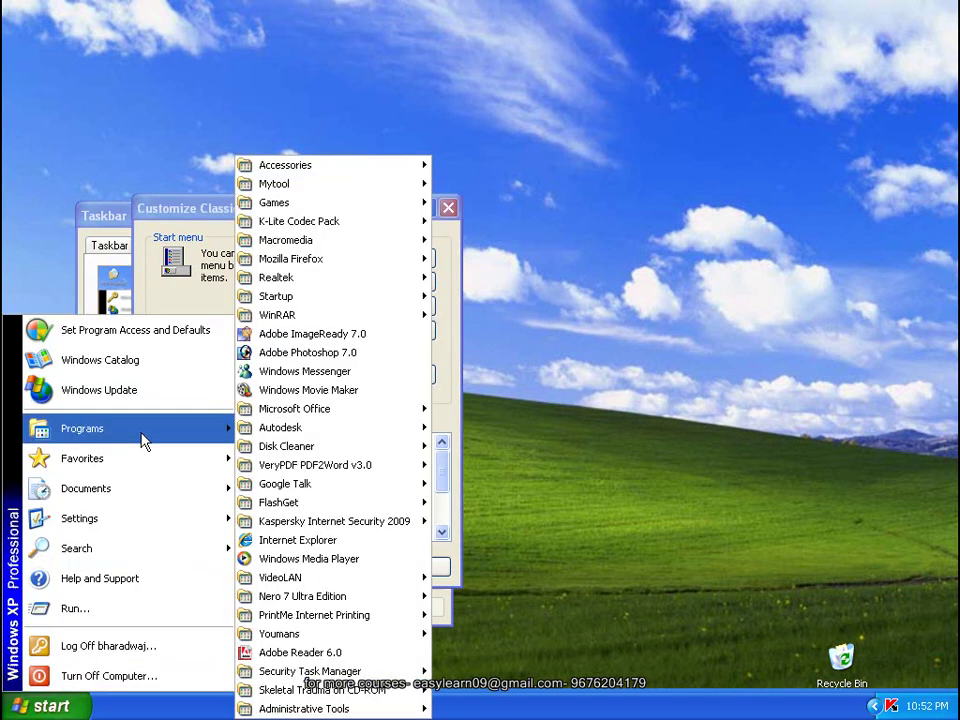
{"action": "mouse_move", "coordinate": [155, 490]}
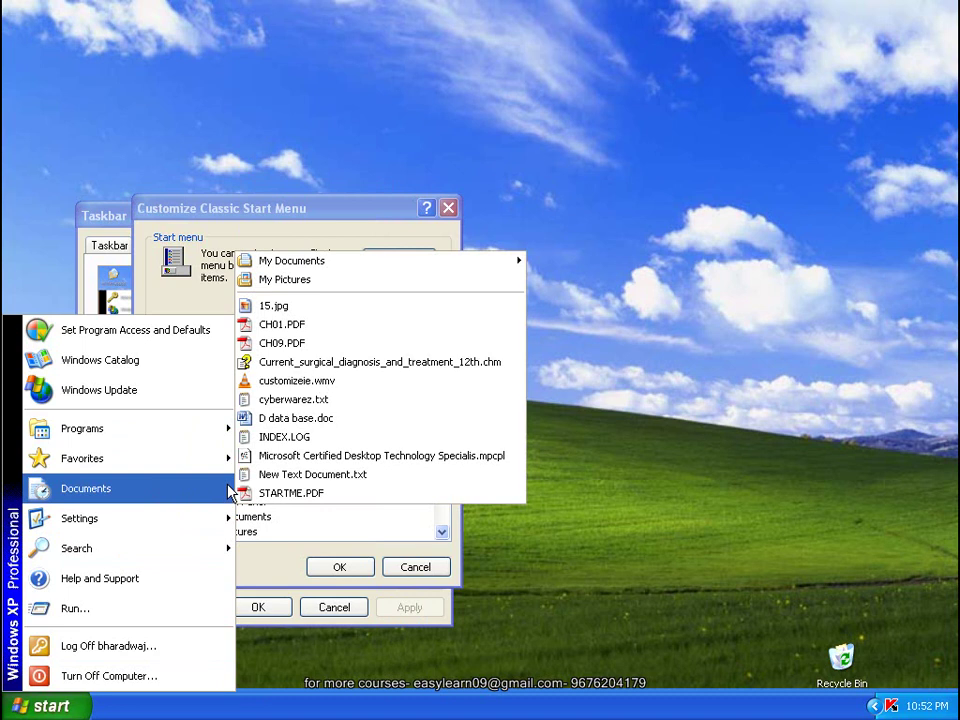
{"action": "left_click", "coordinate": [551, 489]}
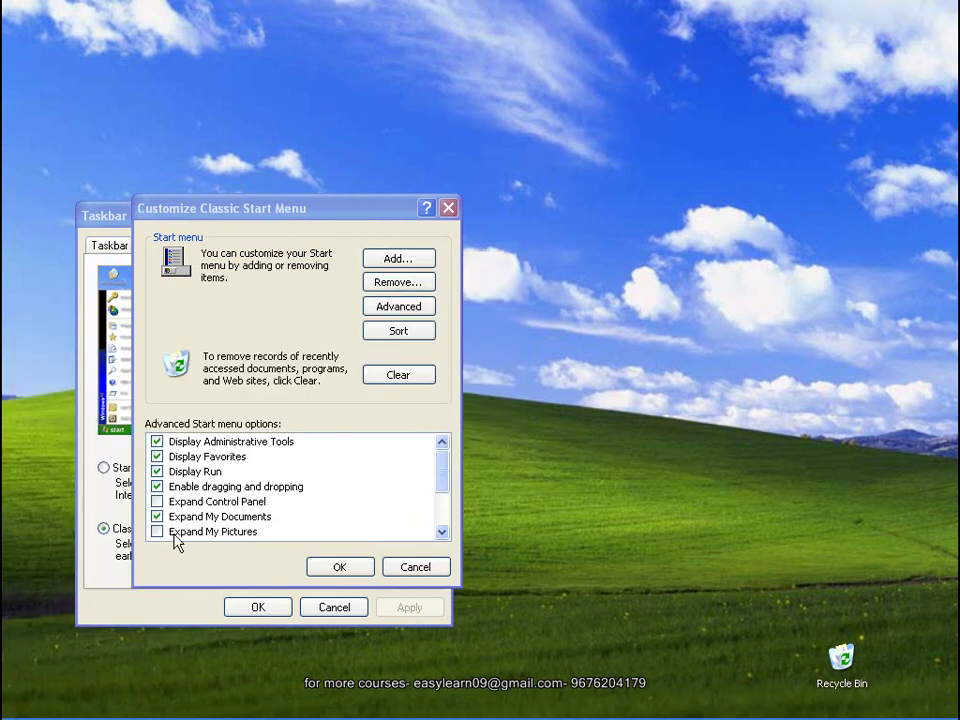
{"action": "left_click", "coordinate": [444, 495]}
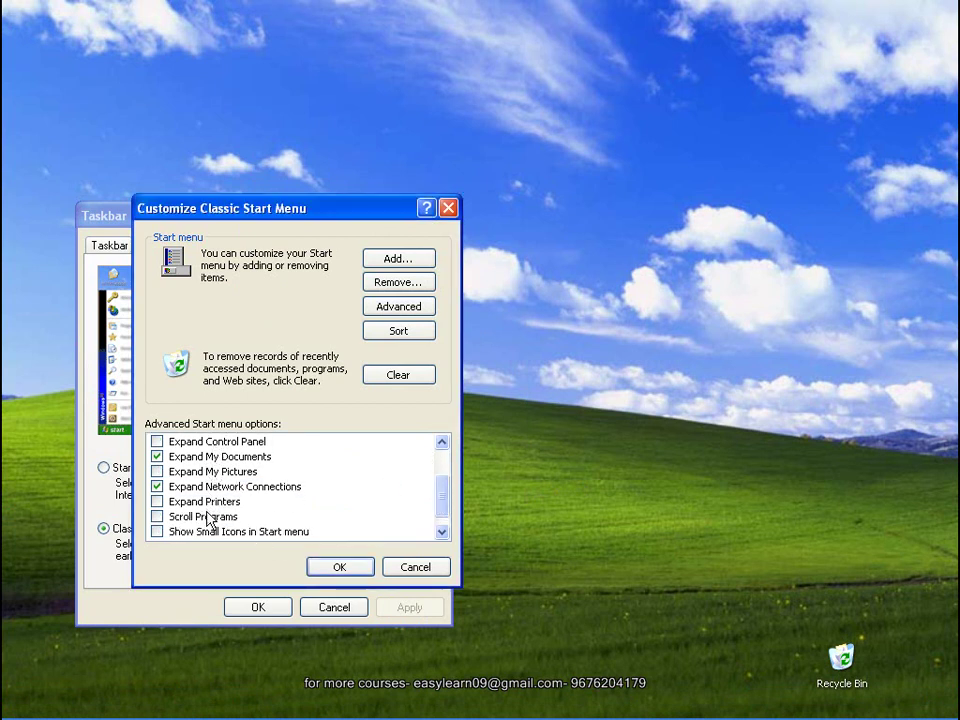
Turn off Display Favorites and Expand My Documents for the classic Start menu and confirm the customization
{"action": "mouse_move", "coordinate": [64, 707]}
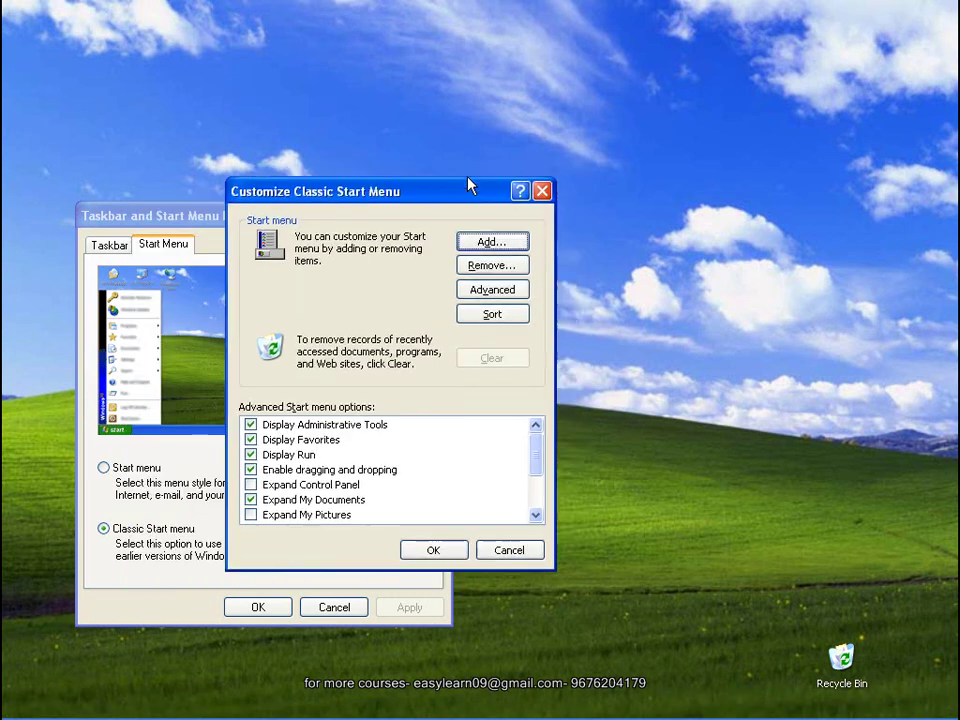
{"action": "left_click_drag", "start_coordinate": [471, 186], "coordinate": [480, 158]}
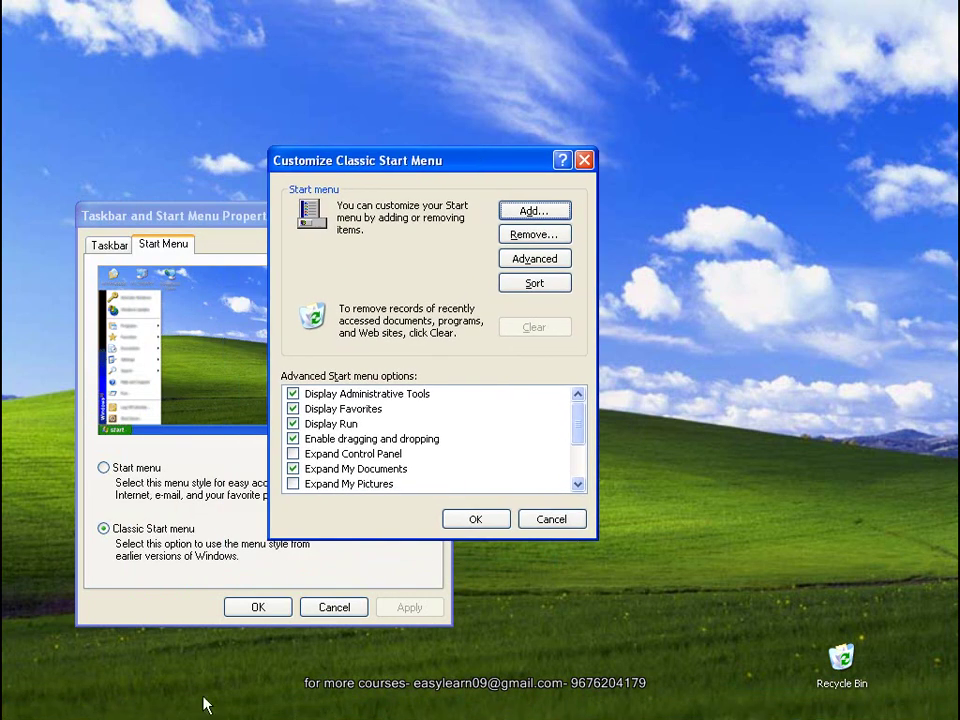
{"action": "left_click", "coordinate": [44, 706]}
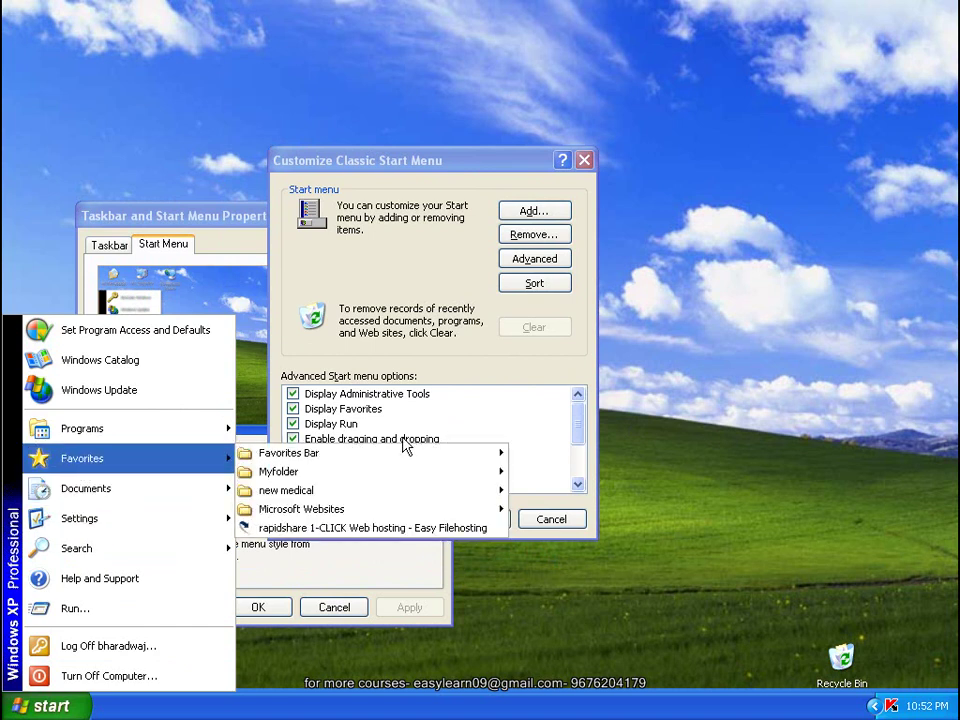
{"action": "left_click", "coordinate": [452, 446]}
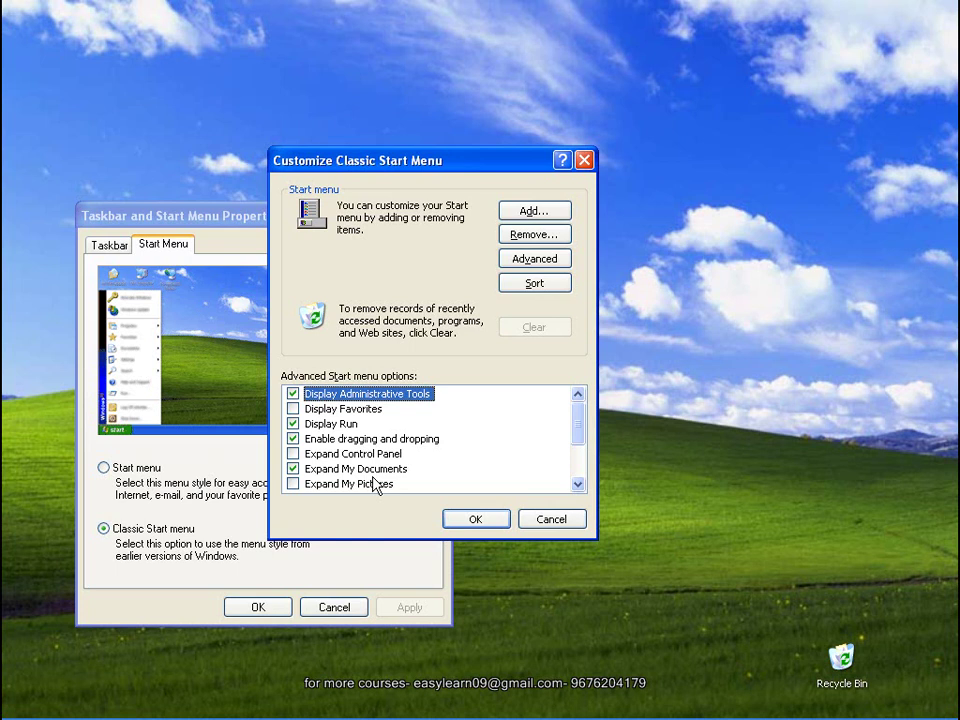
{"action": "left_click", "coordinate": [292, 469]}
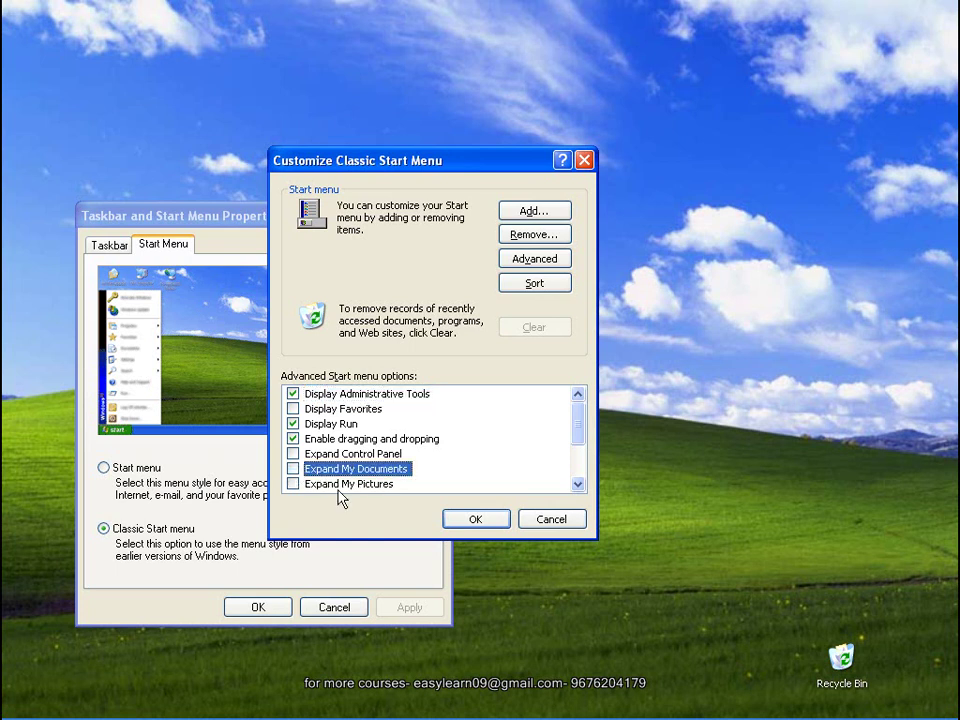
{"action": "left_click", "coordinate": [476, 519]}
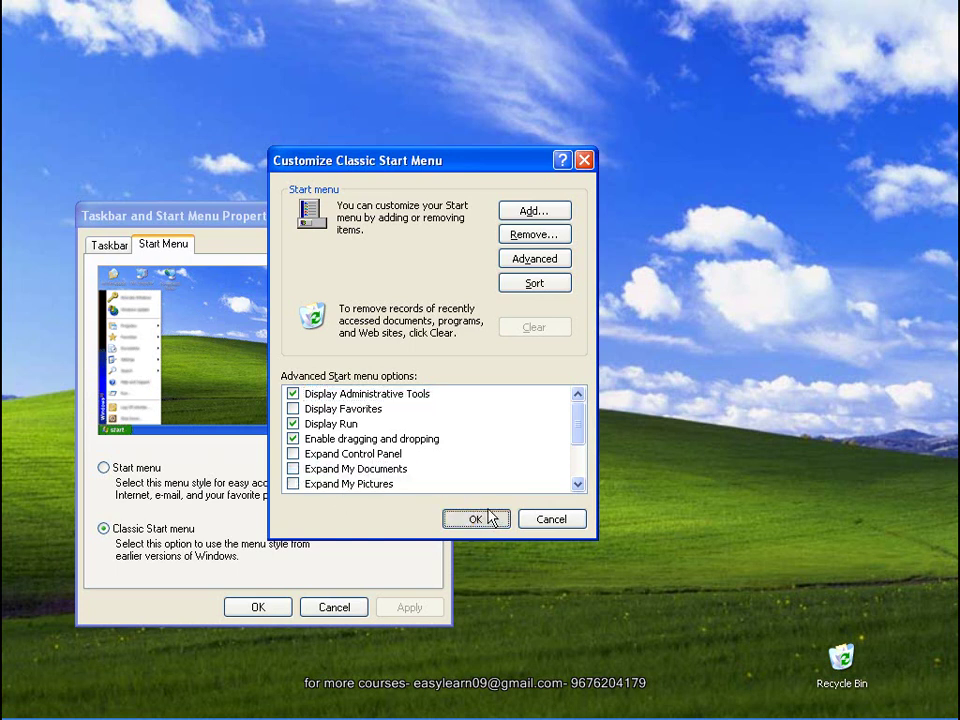
Confirm the Start menu properties and check the Documents submenu of the classic Start menu
{"action": "mouse_move", "coordinate": [85, 718]}
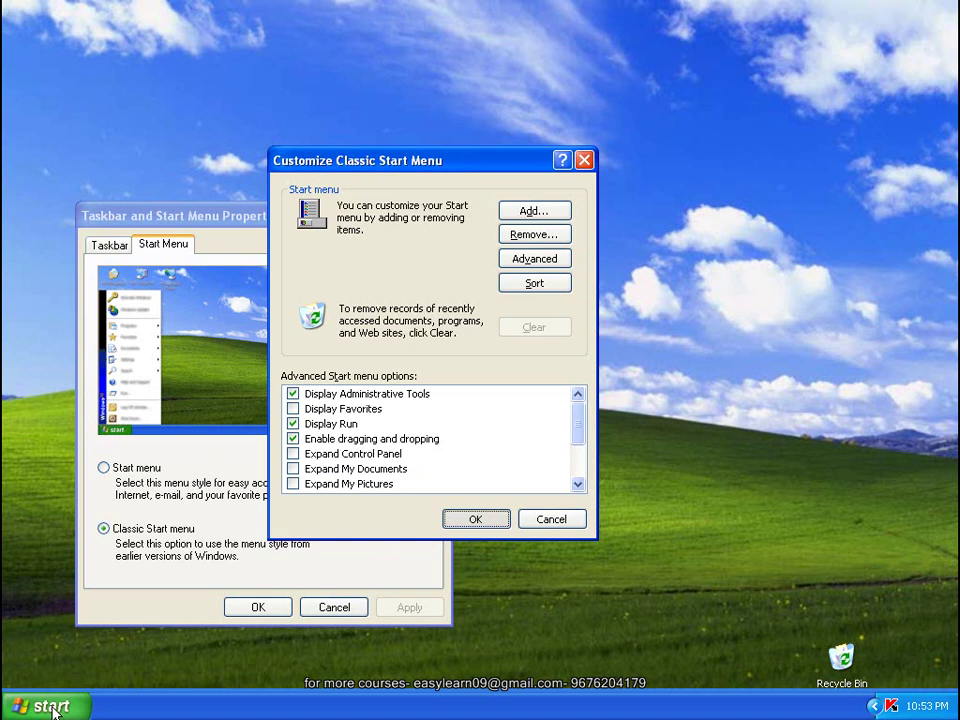
{"action": "left_click", "coordinate": [43, 706]}
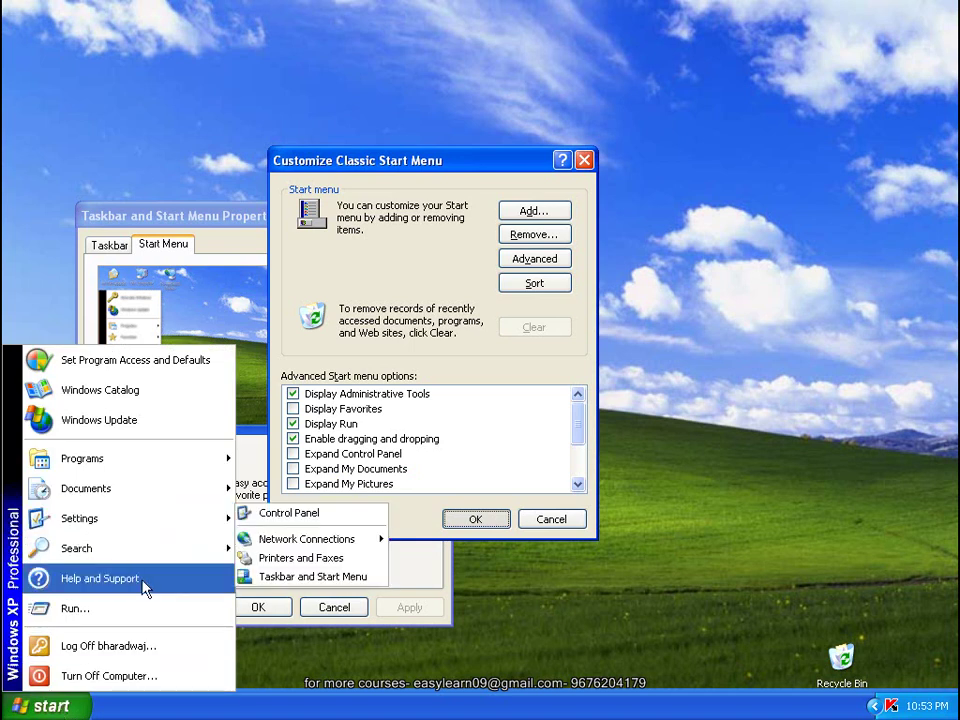
{"action": "mouse_move", "coordinate": [186, 495]}
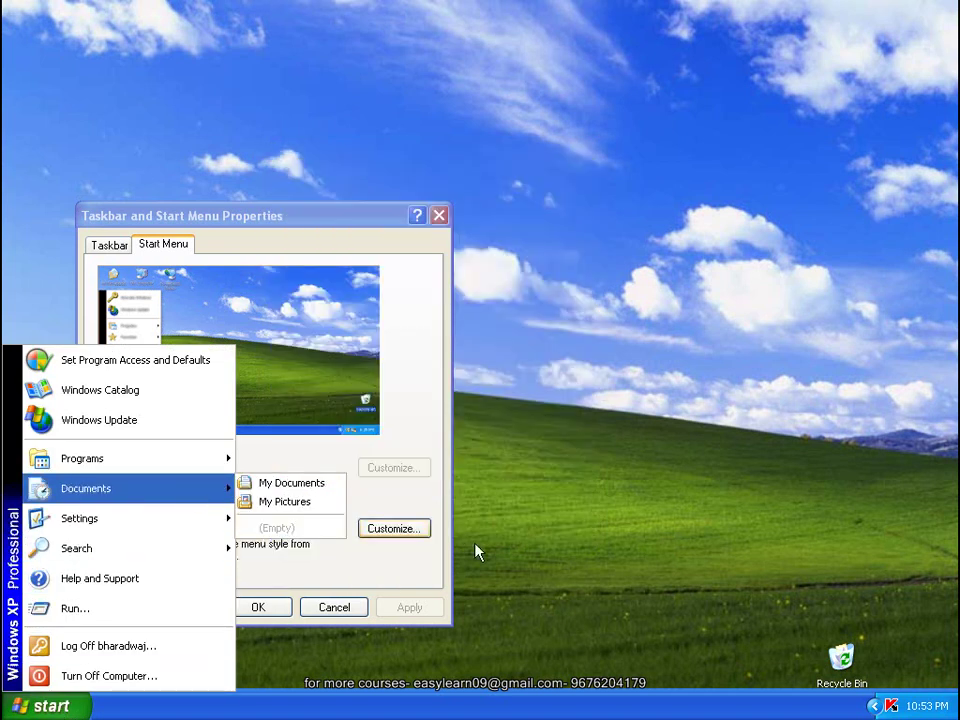
{"action": "left_click", "coordinate": [416, 482]}
{"action": "left_click", "coordinate": [272, 607]}
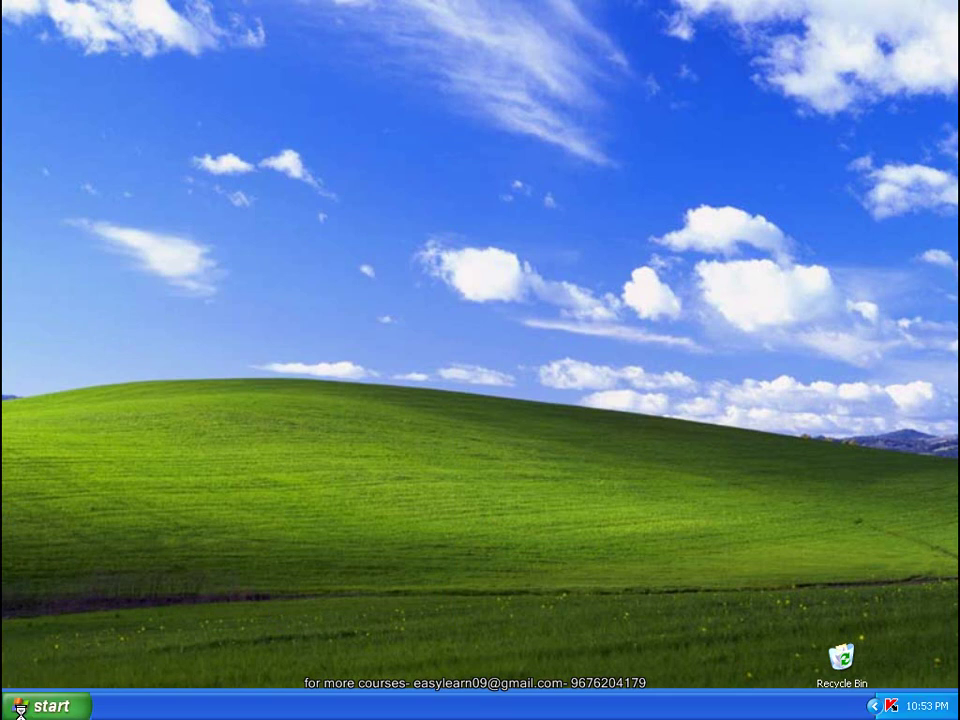
{"action": "left_click", "coordinate": [45, 706]}
{"action": "mouse_move", "coordinate": [139, 490]}
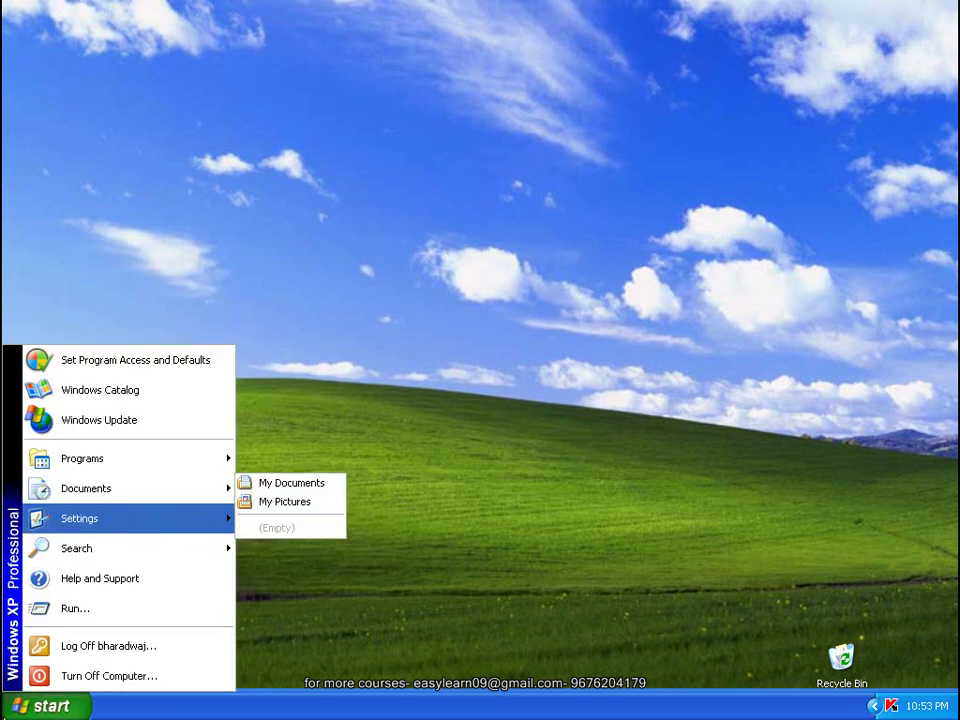
{"action": "left_click", "coordinate": [285, 703]}
Reopen the classic Start menu customization and read the context help for Expand My Documents
{"action": "right_click", "coordinate": [285, 703]}
{"action": "left_click", "coordinate": [322, 686]}
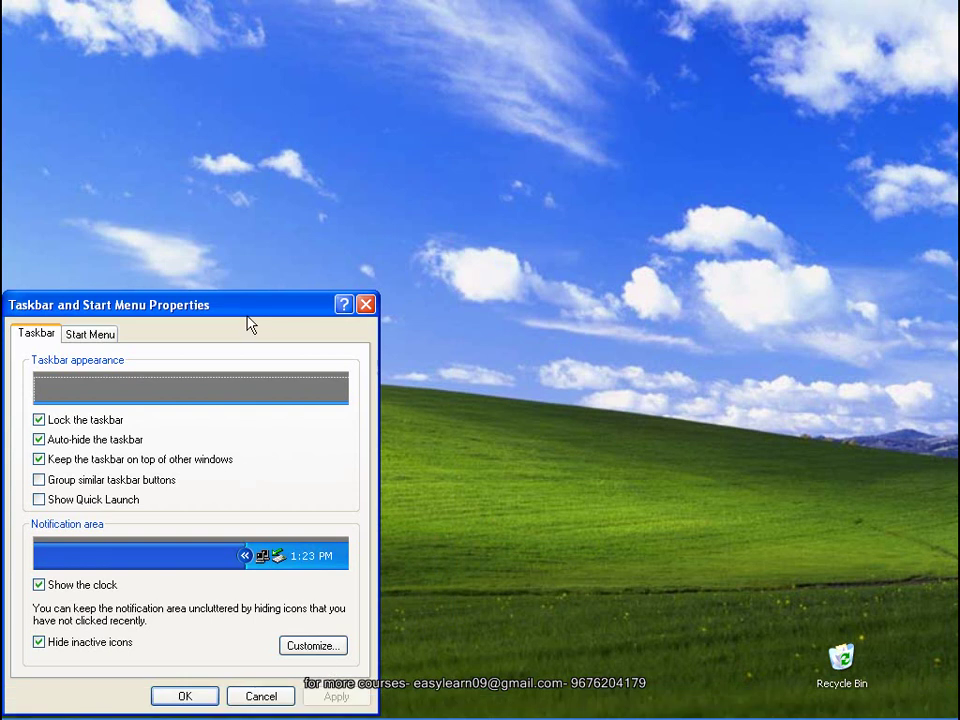
{"action": "left_click", "coordinate": [204, 262]}
{"action": "left_click", "coordinate": [416, 548]}
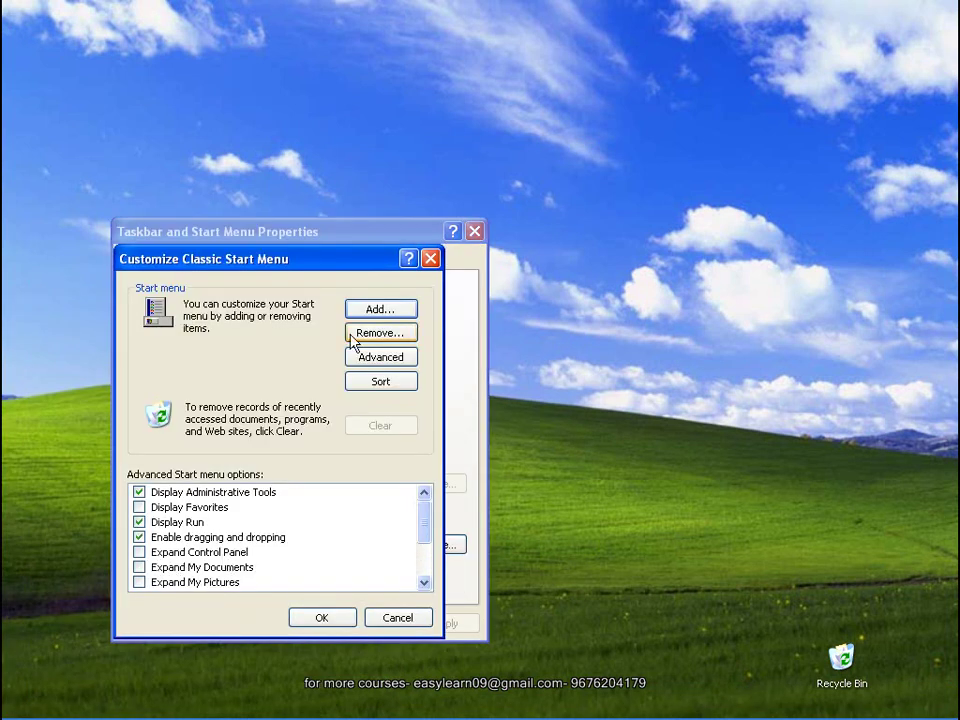
{"action": "left_click", "coordinate": [408, 259]}
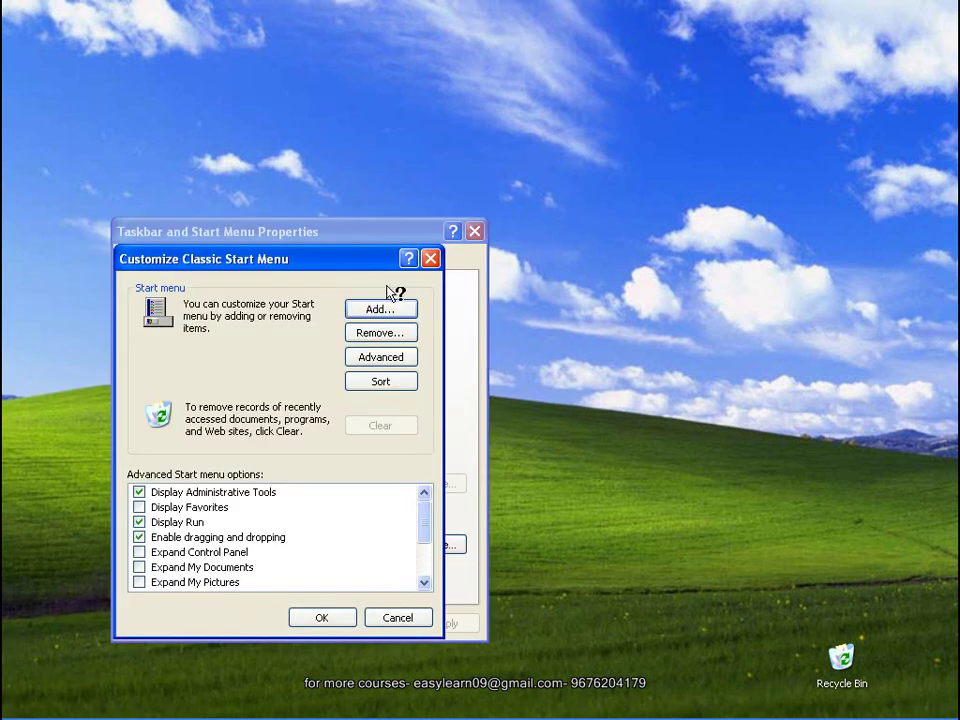
{"action": "left_click", "coordinate": [221, 567]}
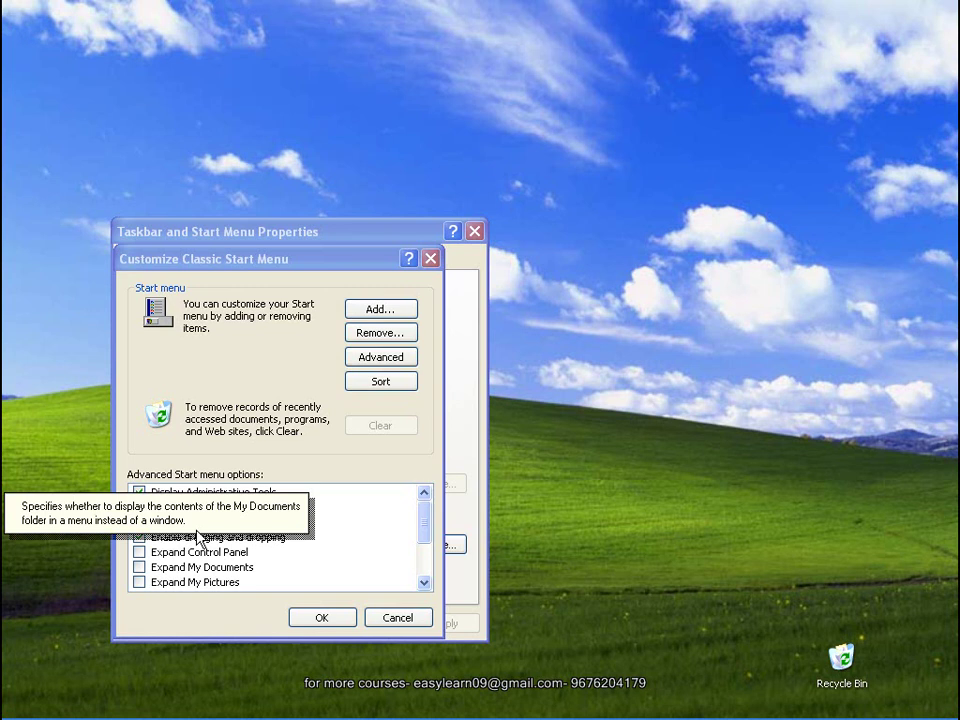
Turn off Display Run in the advanced Start menu options and confirm the customization
{"action": "left_click", "coordinate": [352, 527]}
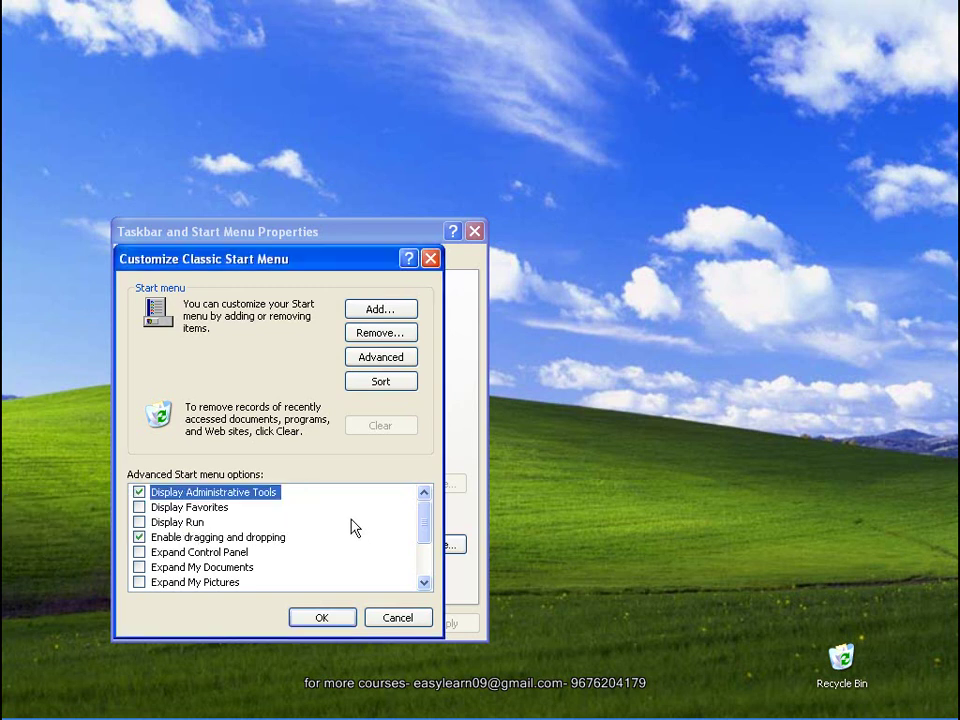
{"action": "scroll", "coordinate": [284, 568], "scroll_direction": "down", "scroll_amount": 2}
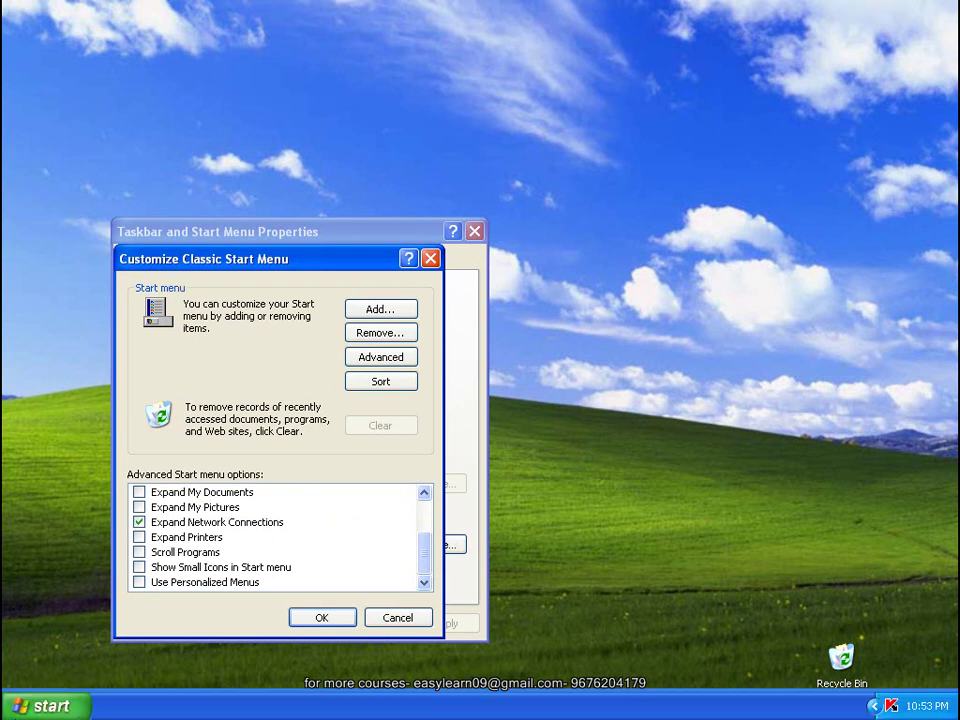
{"action": "left_click", "coordinate": [38, 706]}
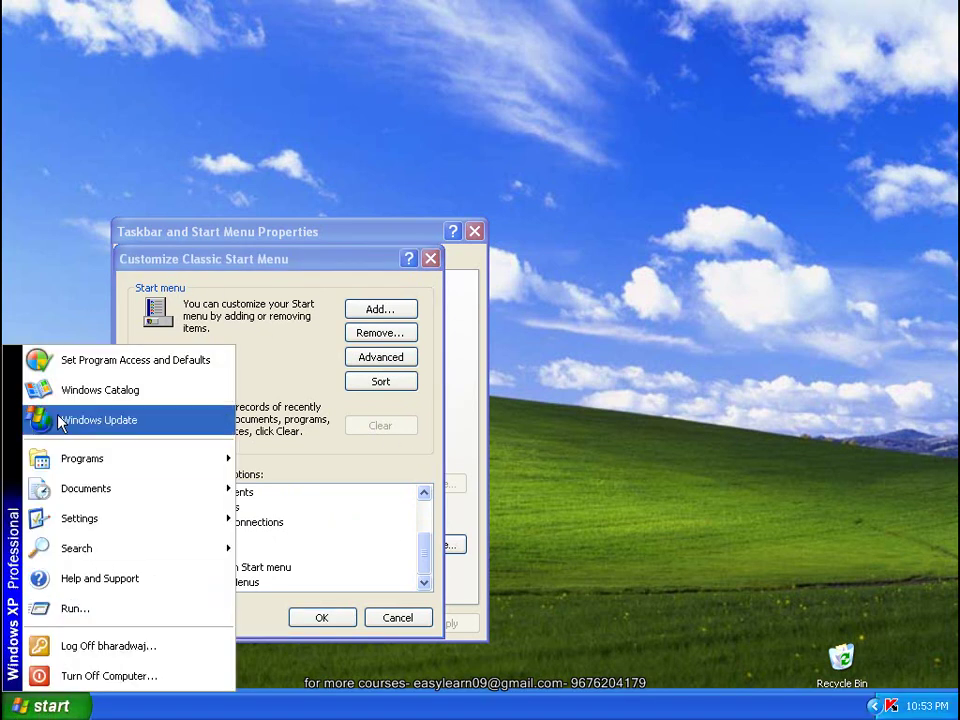
{"action": "left_click", "coordinate": [549, 519]}
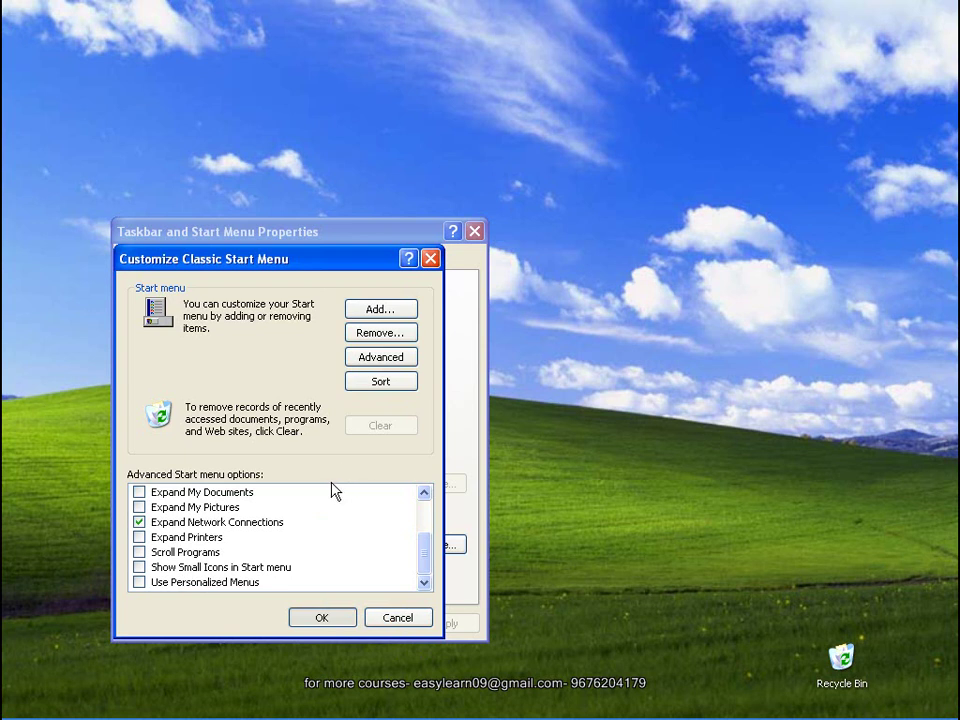
{"action": "key", "text": "Return"}
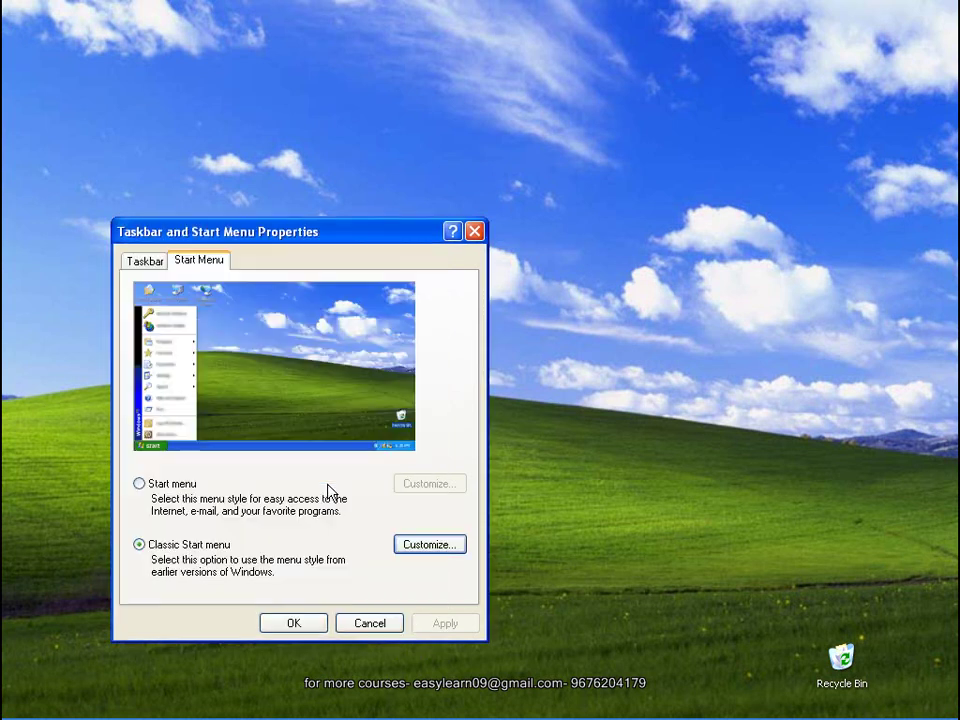
Show the taskbar appearance and notification area options, and move the properties dialog aside to examine the taskbar
{"action": "mouse_move", "coordinate": [321, 243]}
{"action": "left_mouse_down"}
{"action": "mouse_move", "coordinate": [312, 258]}
{"action": "mouse_move", "coordinate": [315, 236]}
{"action": "left_mouse_up"}
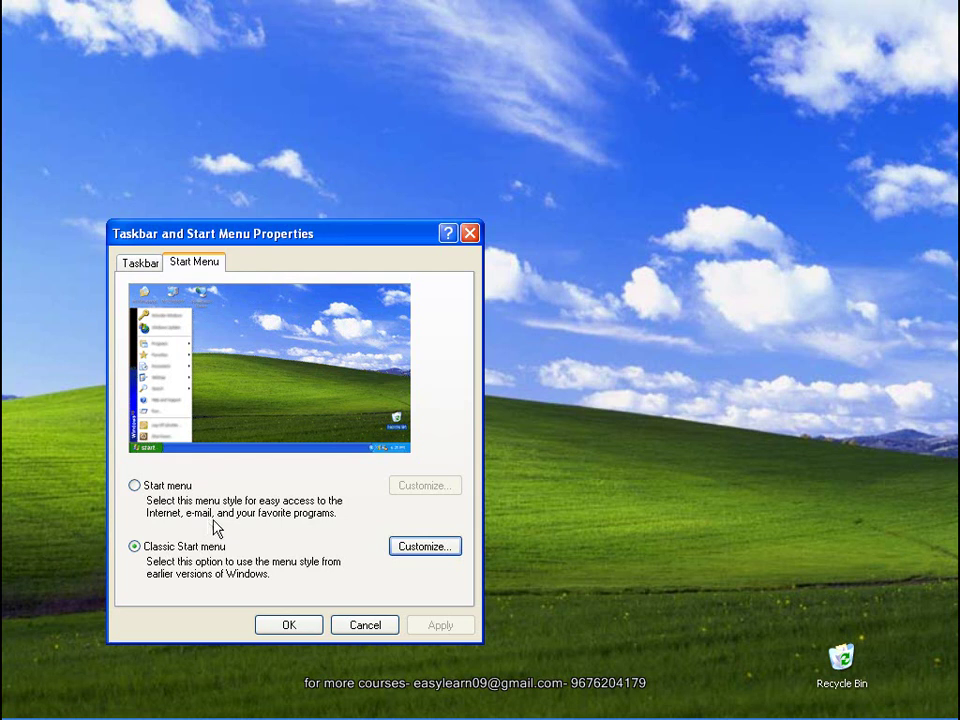
{"action": "left_click", "coordinate": [141, 262]}
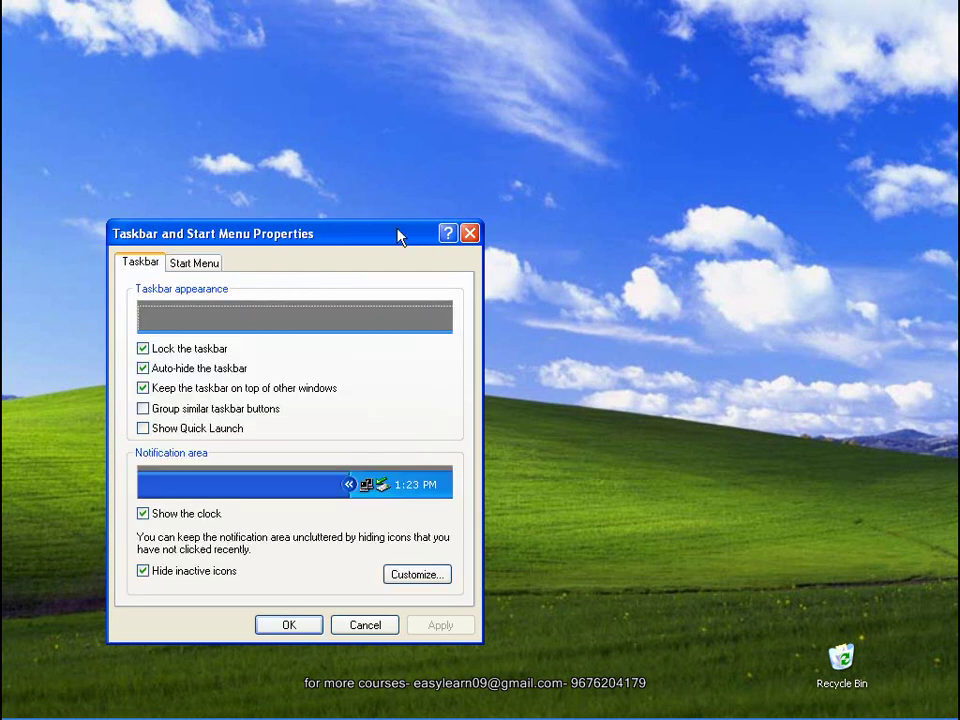
{"action": "left_click_drag", "start_coordinate": [400, 236], "coordinate": [400, 9]}
{"action": "mouse_move", "coordinate": [200, 714]}
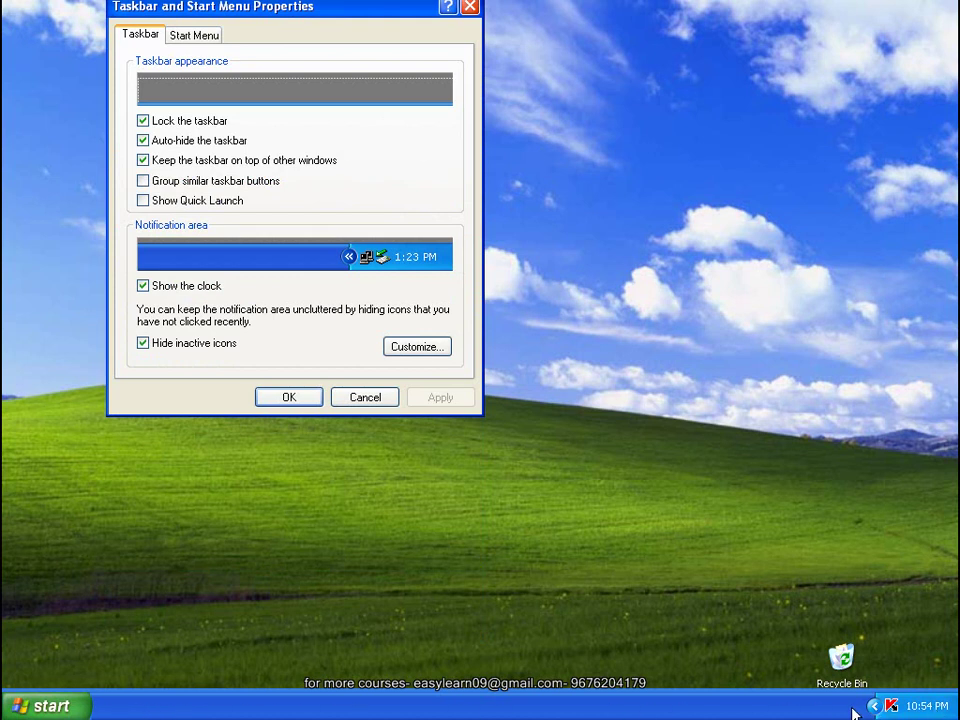
{"action": "left_click_drag", "start_coordinate": [312, 8], "coordinate": [340, 93]}
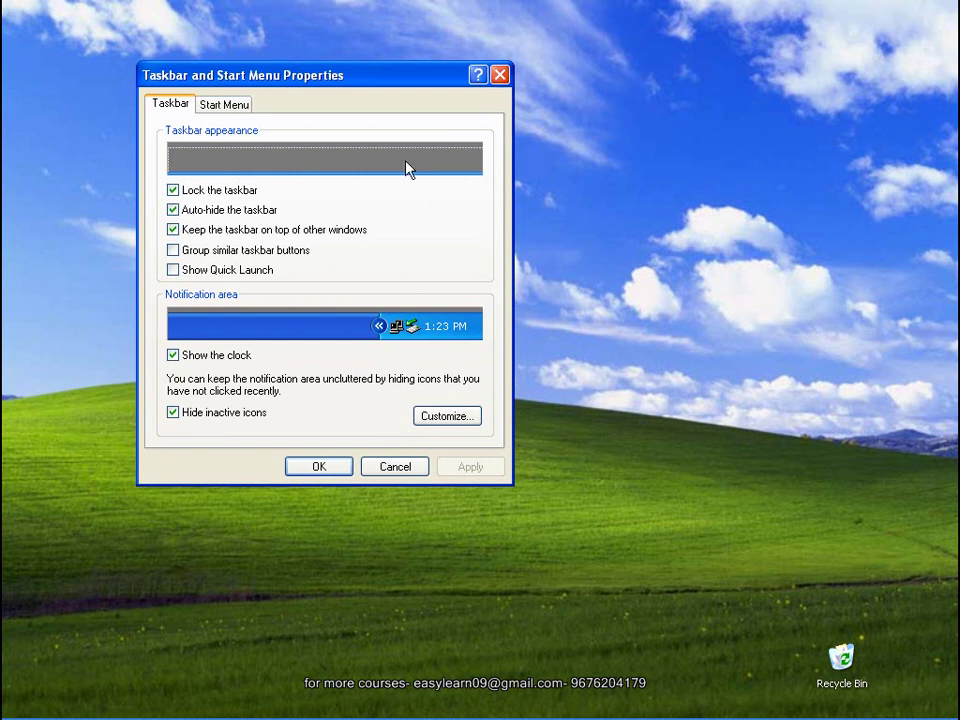
{"action": "left_click_drag", "start_coordinate": [205, 75], "coordinate": [180, 108]}
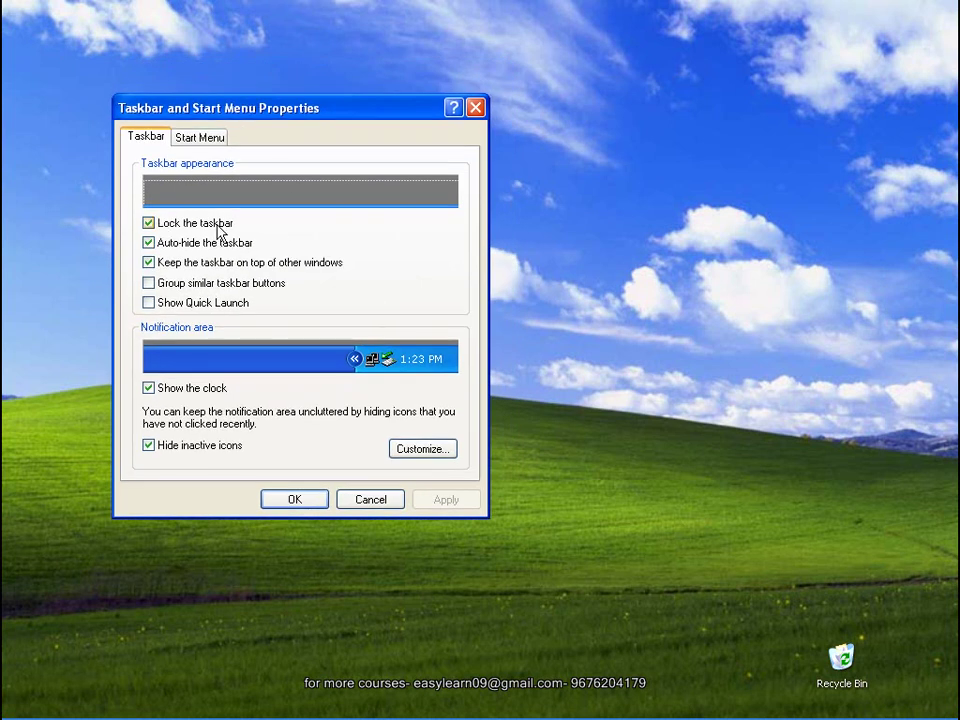
Read the context help for Lock the taskbar, and turn that option off
{"action": "left_click", "coordinate": [454, 109]}
{"action": "left_click", "coordinate": [212, 225]}
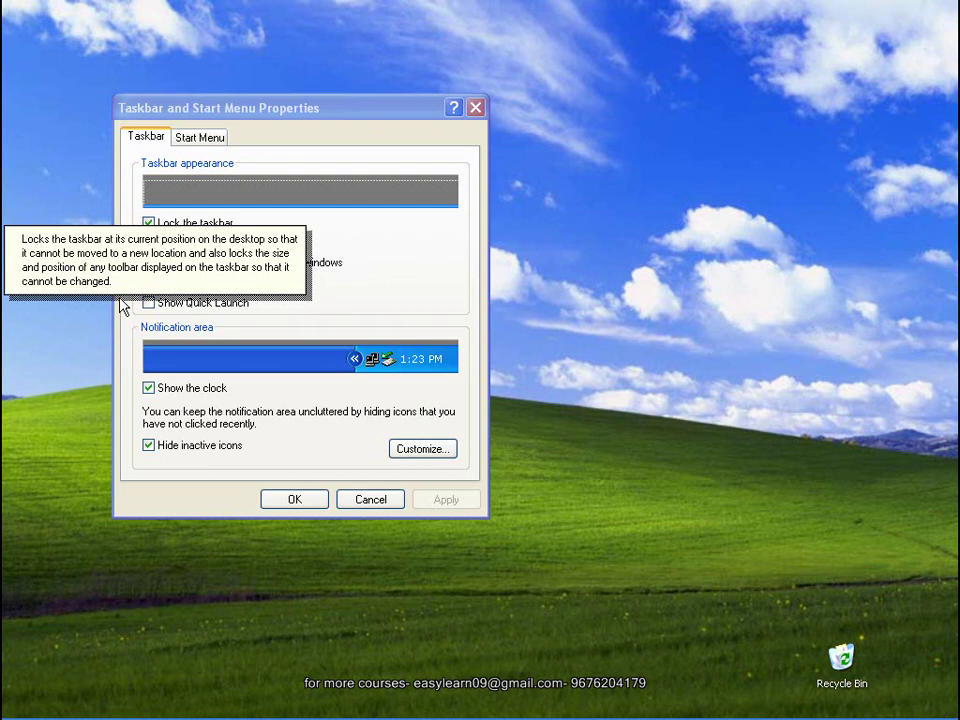
{"action": "left_click", "coordinate": [347, 118]}
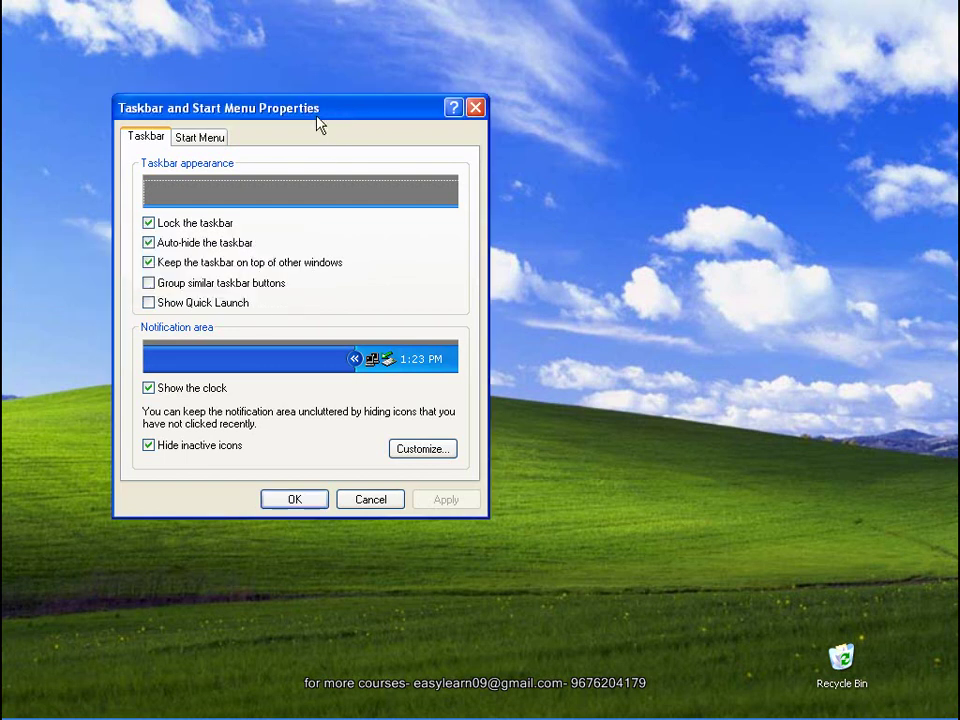
{"action": "left_click", "coordinate": [148, 223]}
{"action": "left_click", "coordinate": [300, 499]}
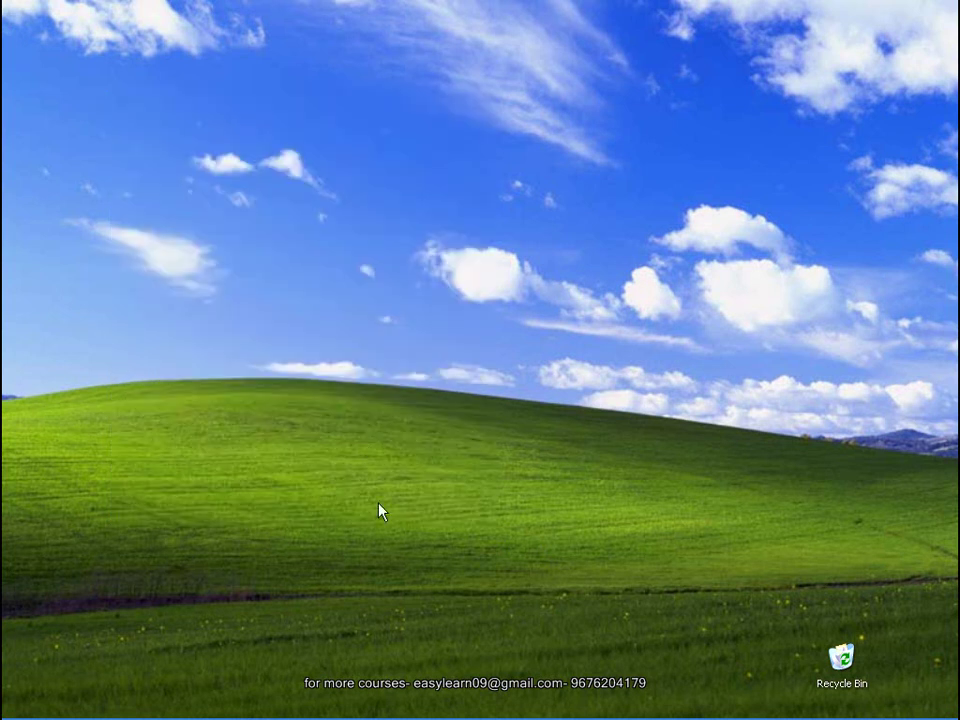
Enlarge the unlocked taskbar to about half the screen height, and shrink it back to a single row
{"action": "mouse_move", "coordinate": [402, 712]}
{"action": "mouse_move", "coordinate": [444, 715]}
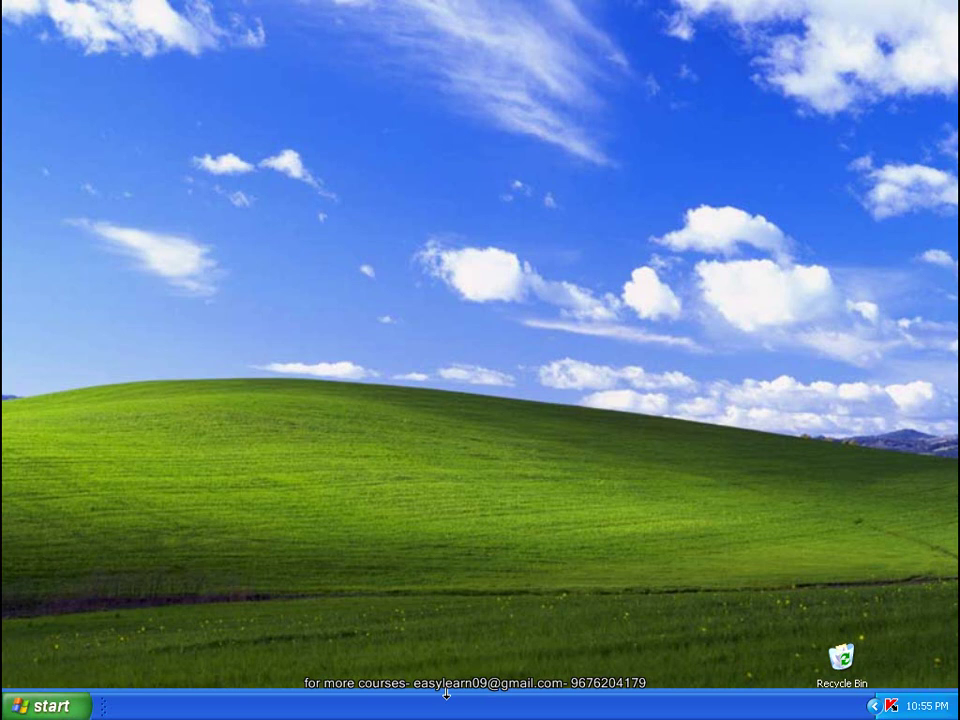
{"action": "left_click_drag", "start_coordinate": [446, 692], "coordinate": [446, 309]}
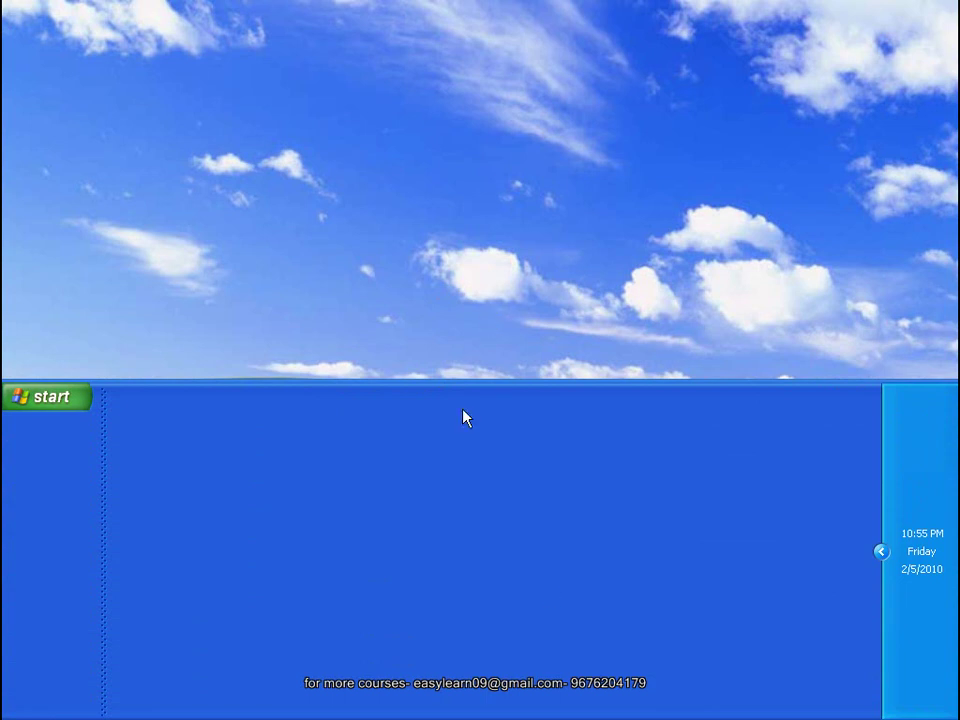
{"action": "left_click_drag", "start_coordinate": [473, 382], "coordinate": [466, 664]}
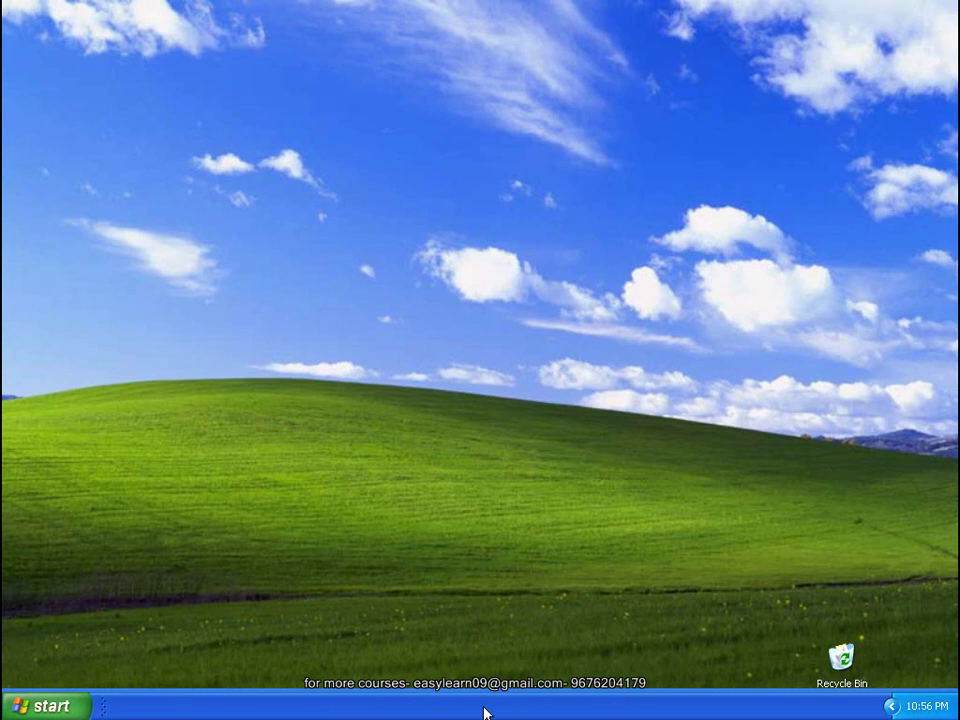
Dock the taskbar at the top, right and left screen edges in turn, and return it to the bottom edge
{"action": "left_click_drag", "start_coordinate": [481, 713], "coordinate": [484, 47]}
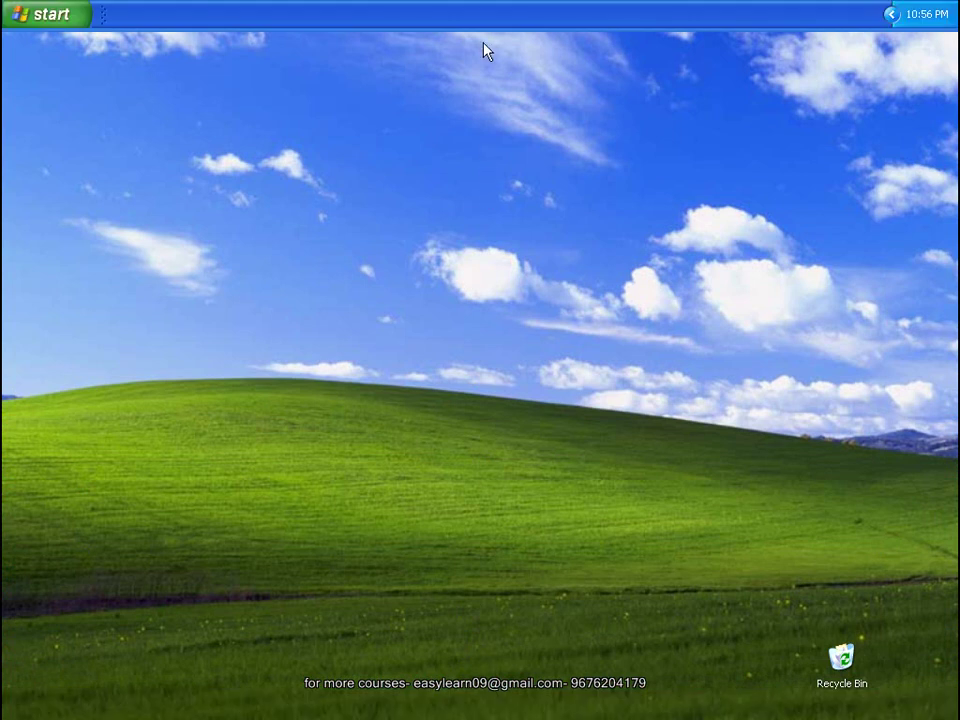
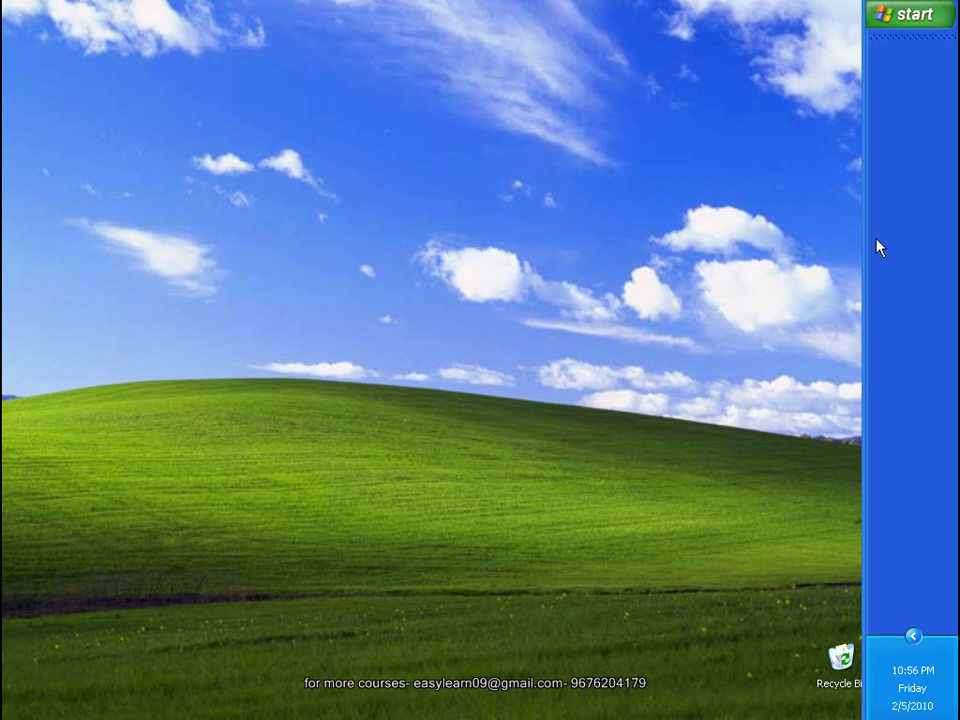
{"action": "mouse_move", "coordinate": [859, 240]}
{"action": "left_mouse_down"}
{"action": "mouse_move", "coordinate": [905, 236]}
{"action": "mouse_move", "coordinate": [852, 240]}
{"action": "left_mouse_up"}
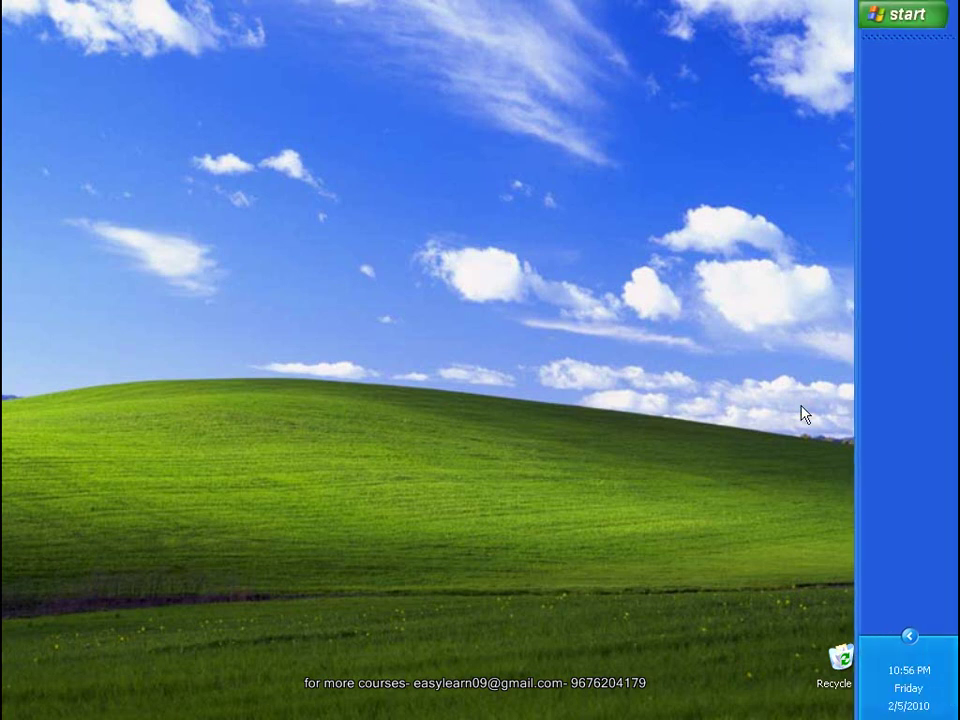
{"action": "left_click_drag", "start_coordinate": [915, 302], "coordinate": [90, 270]}
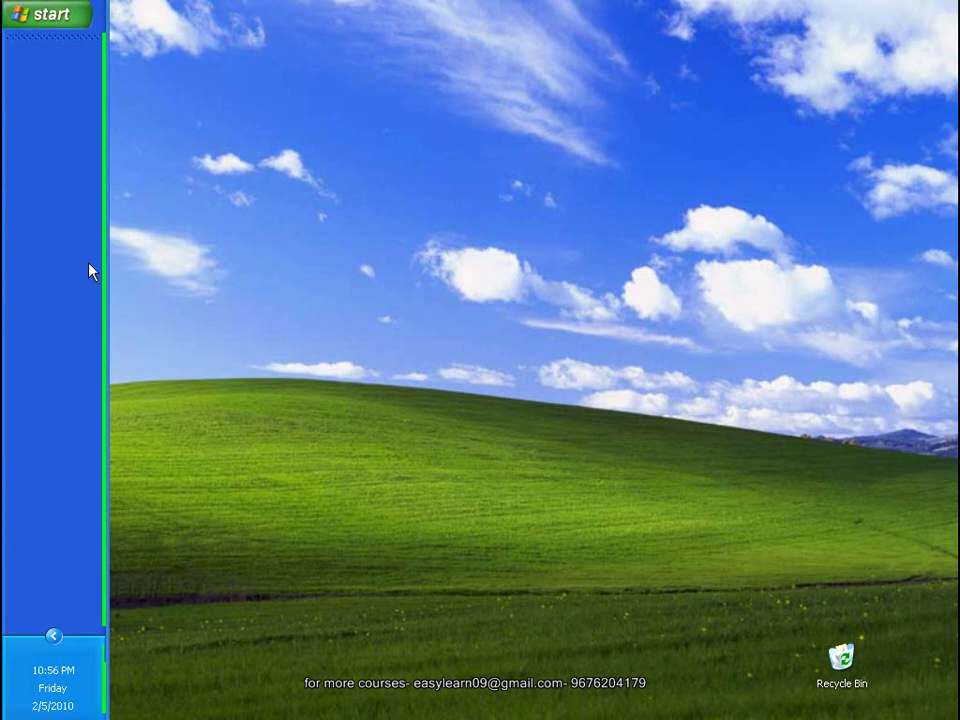
{"action": "left_click_drag", "start_coordinate": [32, 313], "coordinate": [270, 703]}
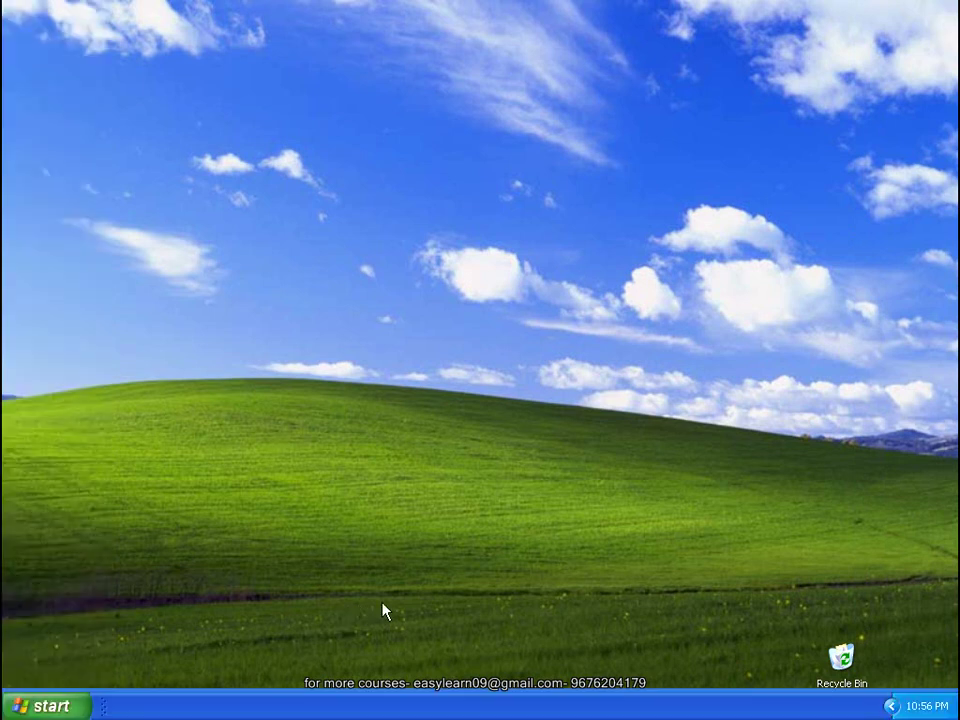
Turn on Lock the taskbar in the taskbar properties and confirm the change
{"action": "right_click", "coordinate": [375, 703]}
{"action": "left_click", "coordinate": [405, 690]}
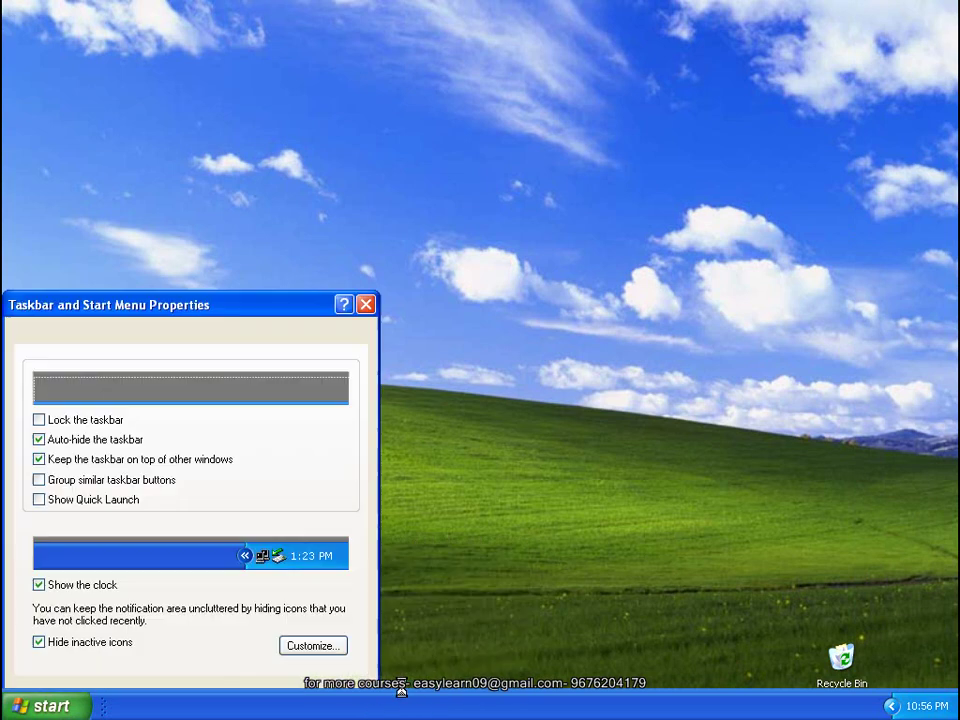
{"action": "left_click_drag", "start_coordinate": [246, 315], "coordinate": [344, 190]}
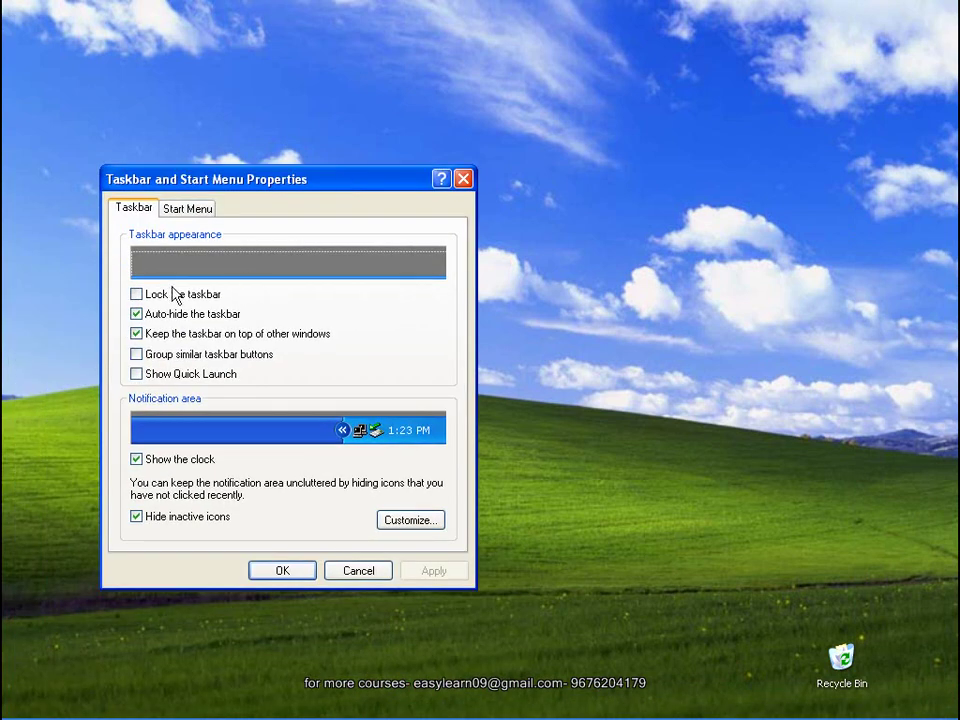
{"action": "left_click", "coordinate": [137, 295]}
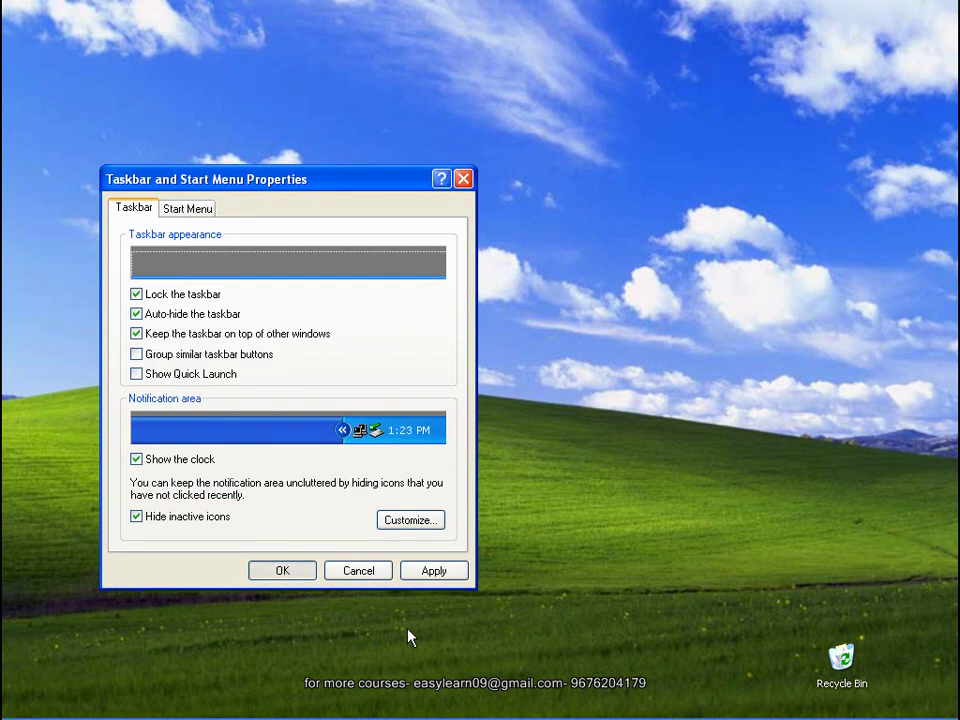
{"action": "left_click", "coordinate": [416, 565]}
{"action": "key", "text": "Return"}
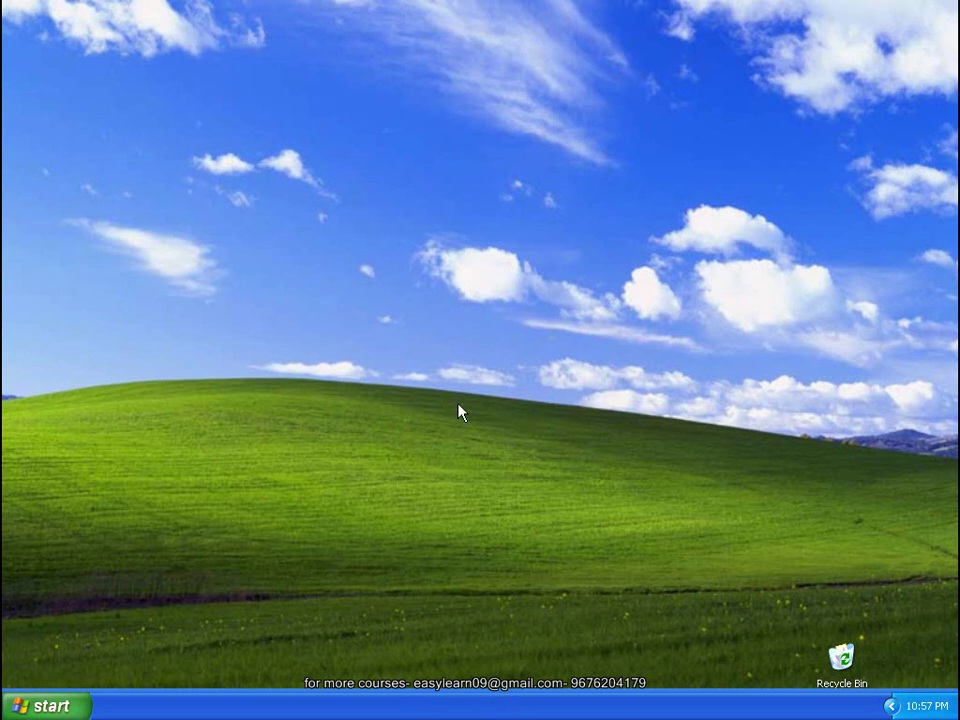
Turn off Lock the taskbar in the taskbar properties and confirm the change
{"action": "right_click", "coordinate": [495, 706]}
{"action": "left_click", "coordinate": [514, 692]}
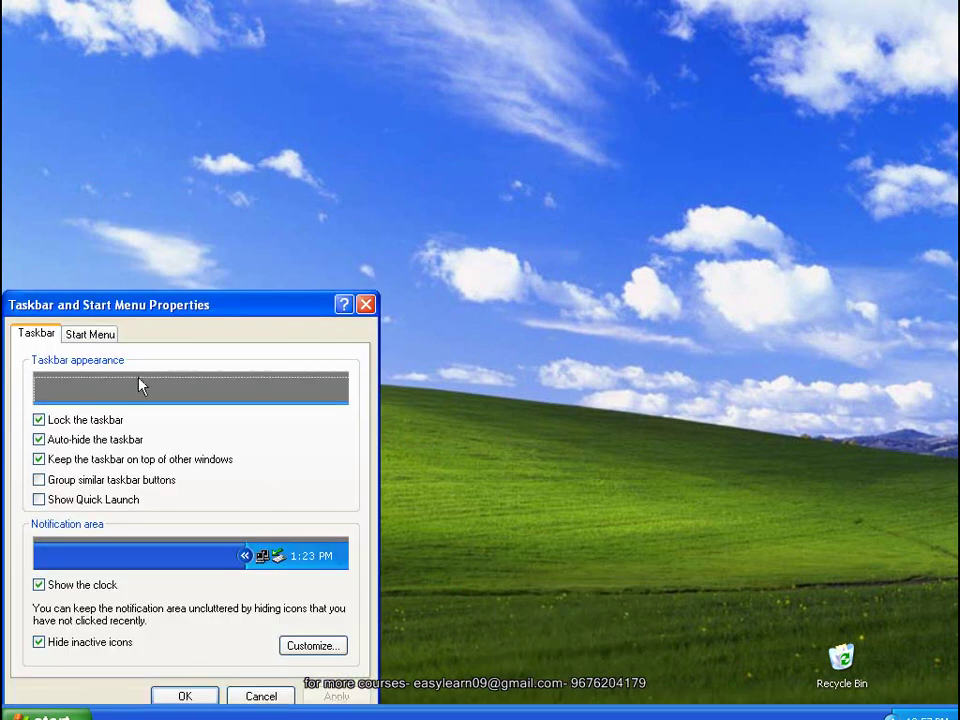
{"action": "left_click_drag", "start_coordinate": [152, 307], "coordinate": [199, 243]}
{"action": "left_click", "coordinate": [85, 356]}
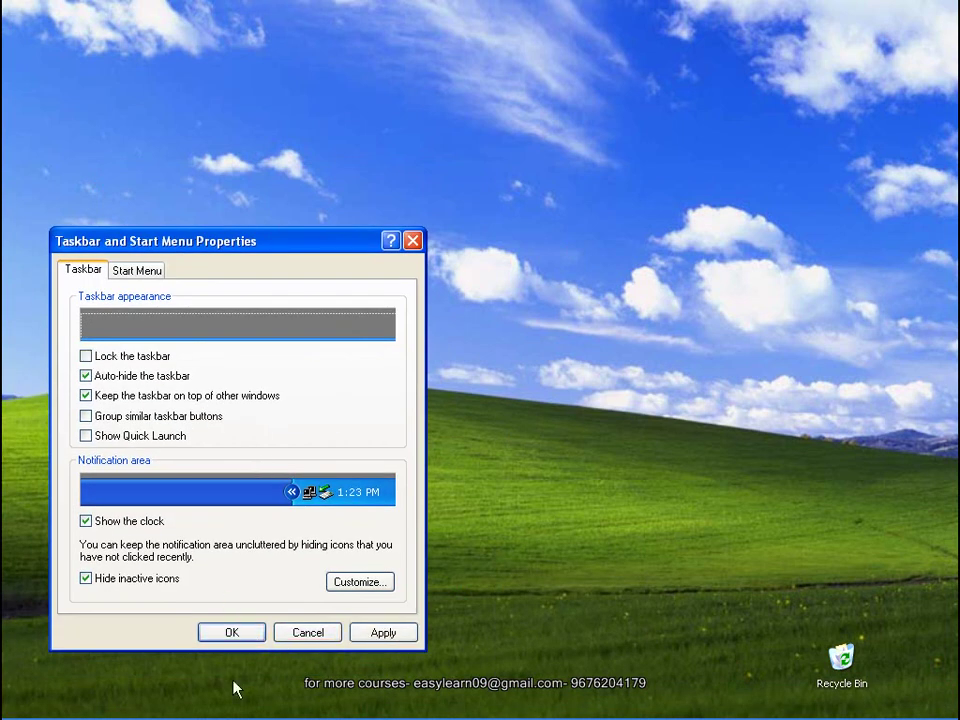
{"action": "left_click", "coordinate": [228, 636]}
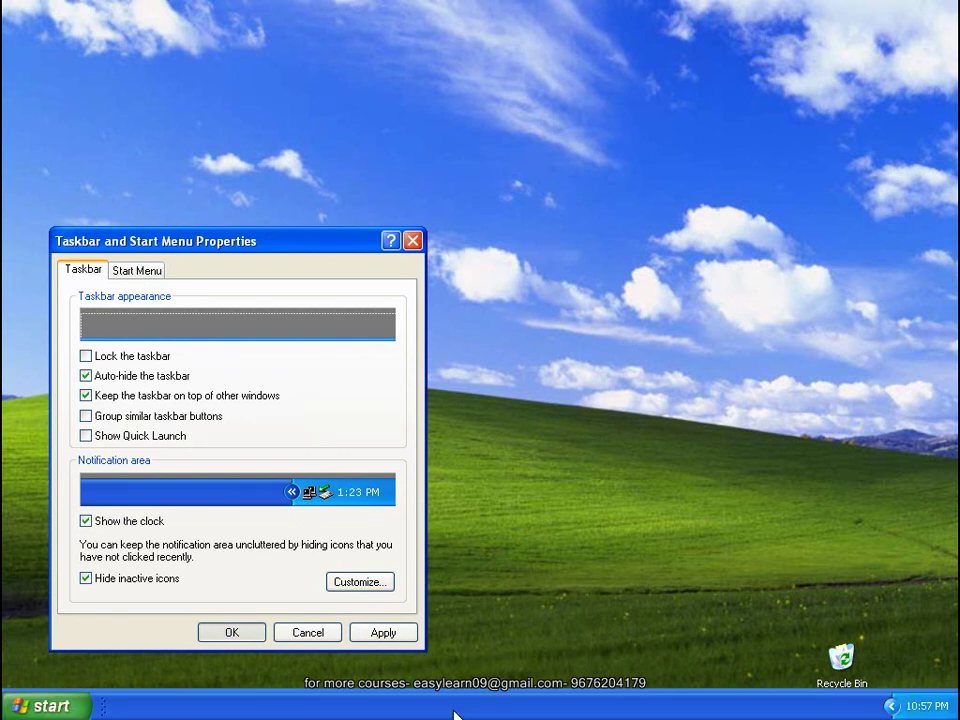
{"action": "left_click", "coordinate": [234, 635]}
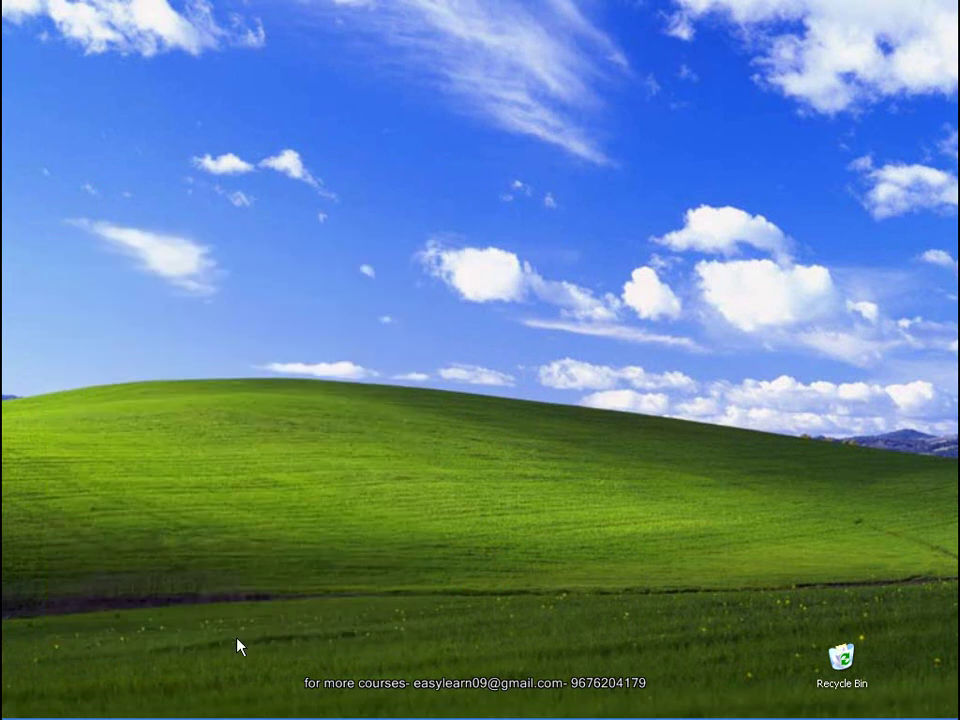
Enlarge the taskbar to about a fifth of the screen height, and lock it at that size in its properties
{"action": "mouse_move", "coordinate": [454, 703]}
{"action": "left_click_drag", "start_coordinate": [454, 693], "coordinate": [456, 574]}
{"action": "right_click", "coordinate": [379, 640]}
{"action": "left_click", "coordinate": [420, 625]}
{"action": "left_click", "coordinate": [50, 420]}
{"action": "left_click_drag", "start_coordinate": [302, 308], "coordinate": [428, 164]}
{"action": "left_click", "coordinate": [310, 559]}
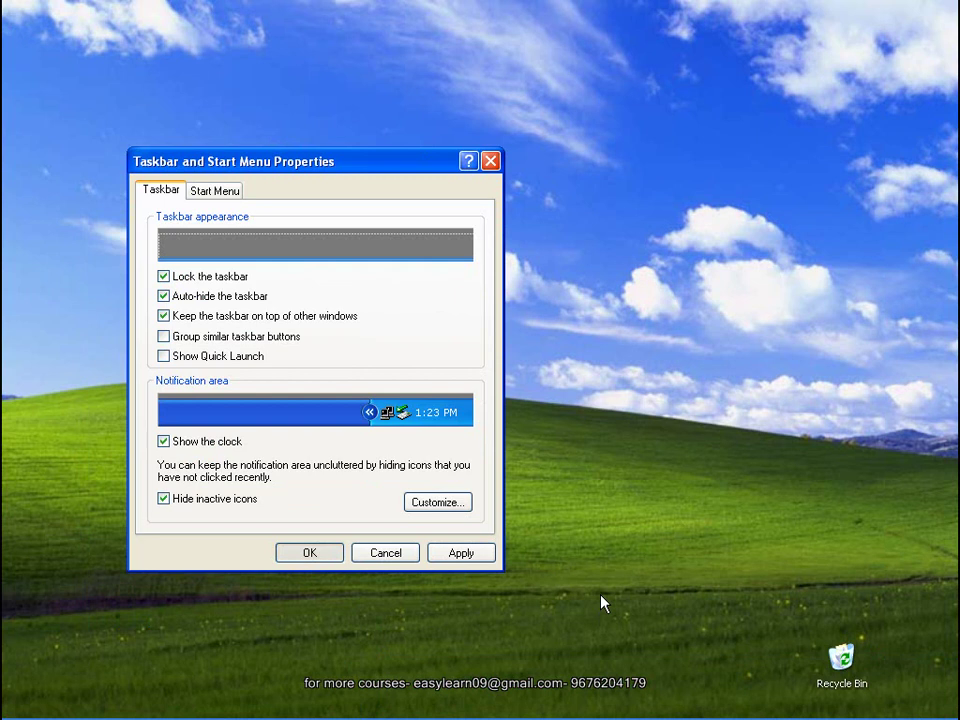
{"action": "left_click", "coordinate": [310, 553]}
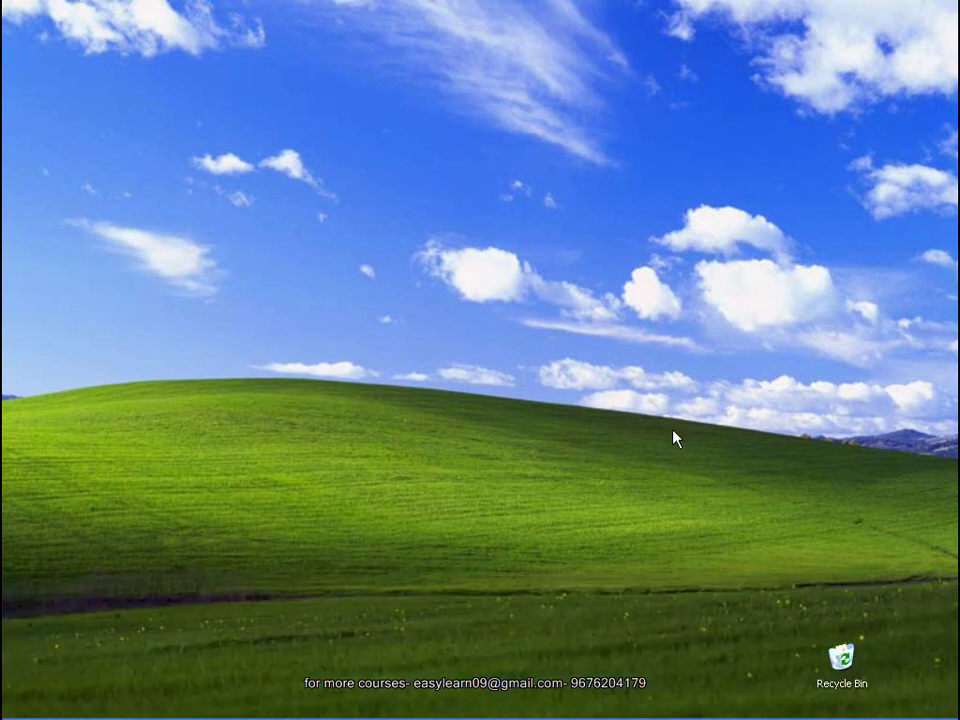
Unlock the enlarged taskbar through its properties, and shrink it back to a single row
{"action": "right_click", "coordinate": [404, 656]}
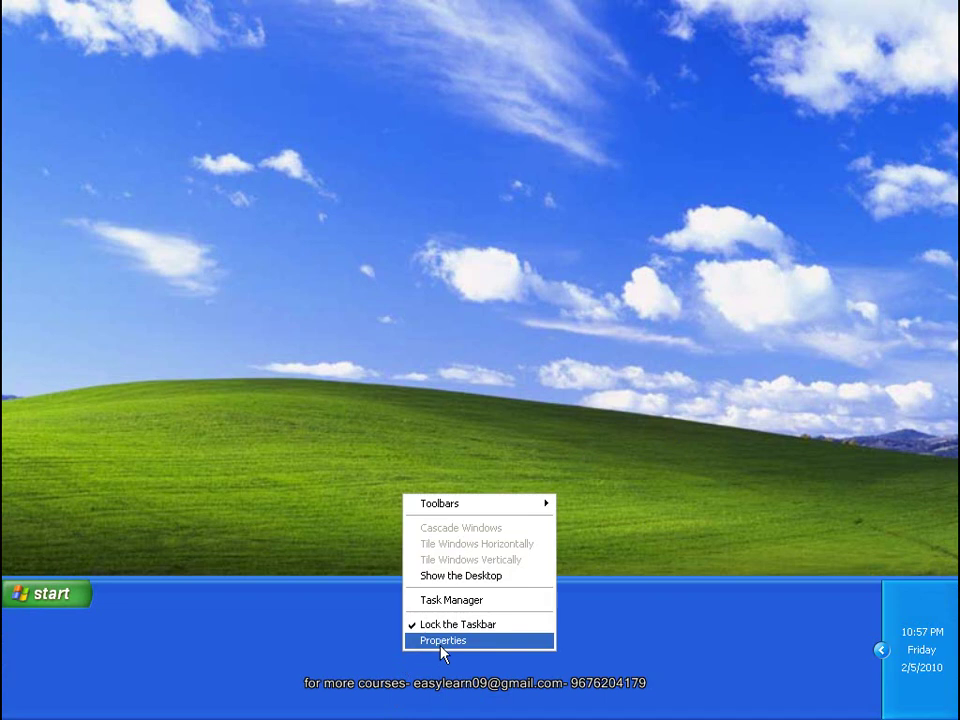
{"action": "left_click", "coordinate": [447, 638]}
{"action": "left_click", "coordinate": [79, 420]}
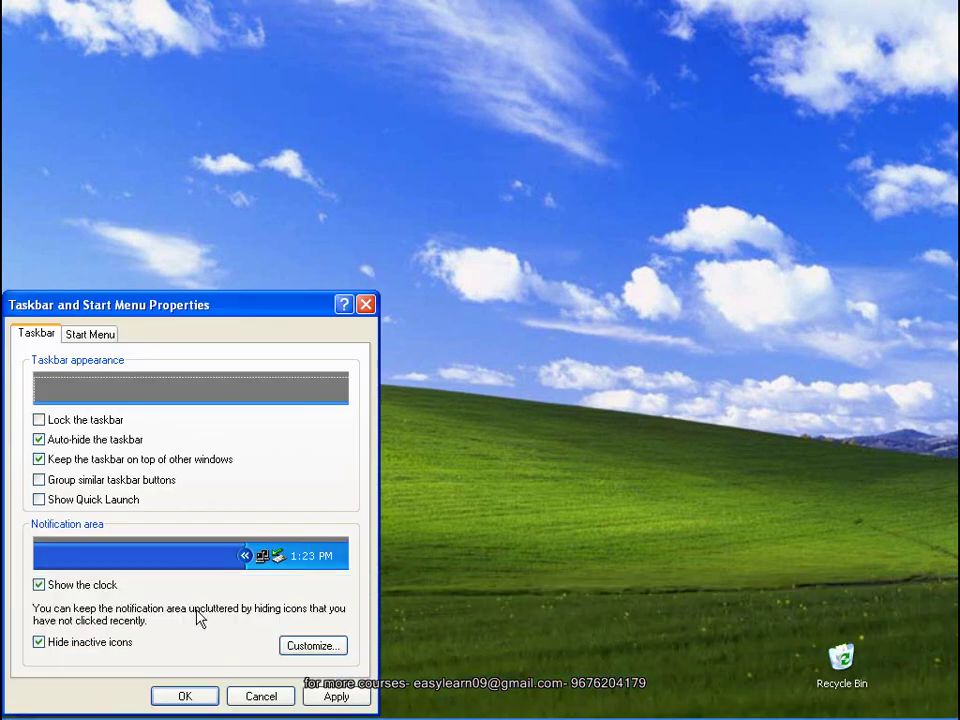
{"action": "left_click", "coordinate": [185, 697]}
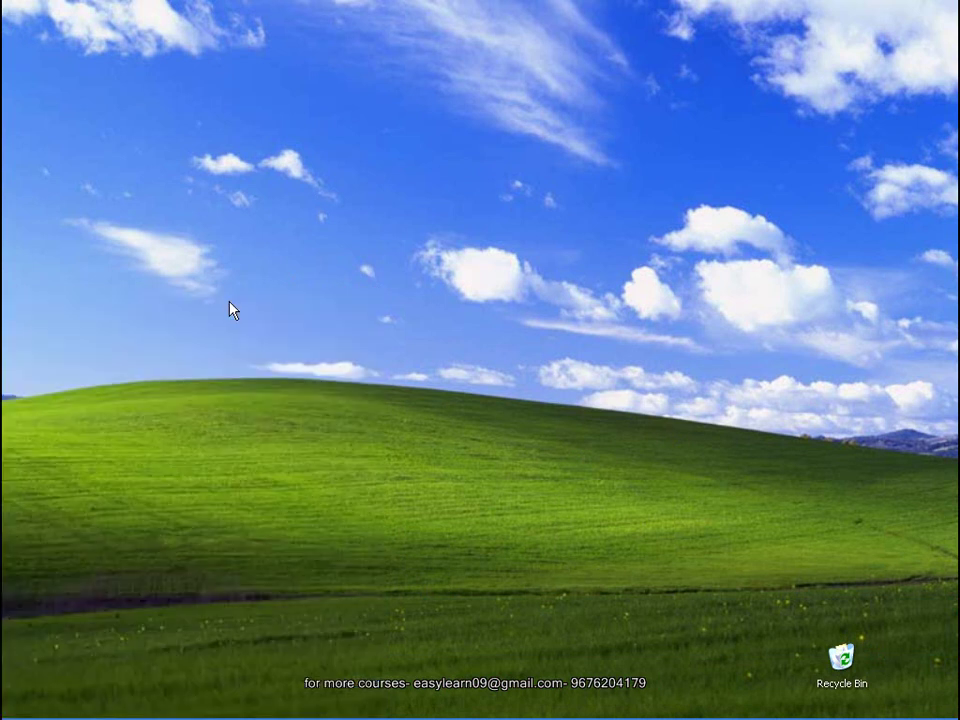
{"action": "mouse_move", "coordinate": [422, 711]}
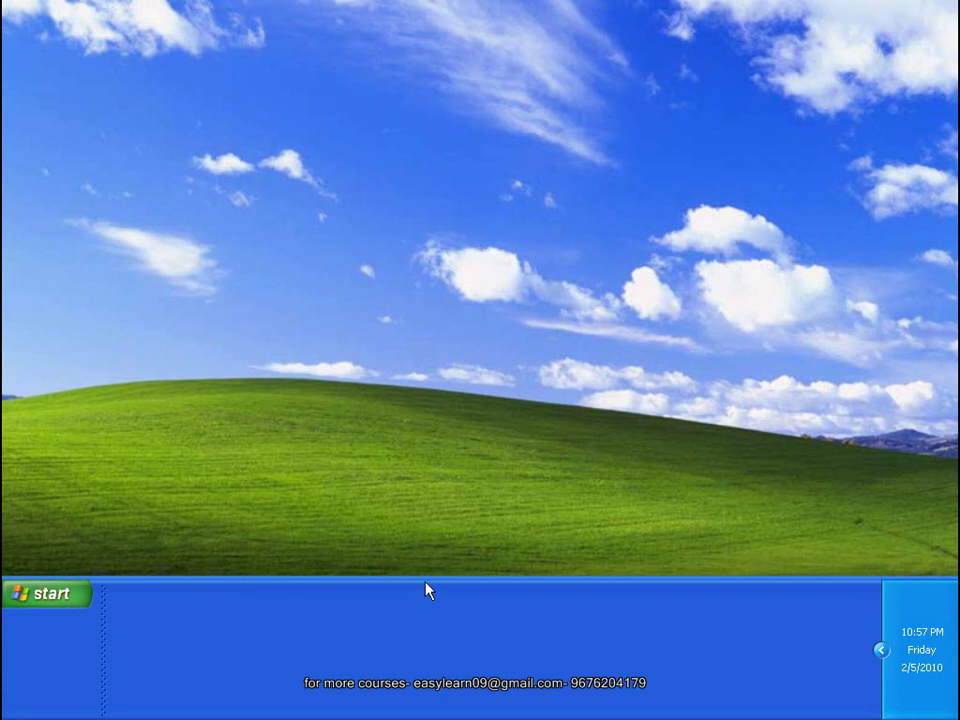
{"action": "left_click_drag", "start_coordinate": [426, 579], "coordinate": [430, 716]}
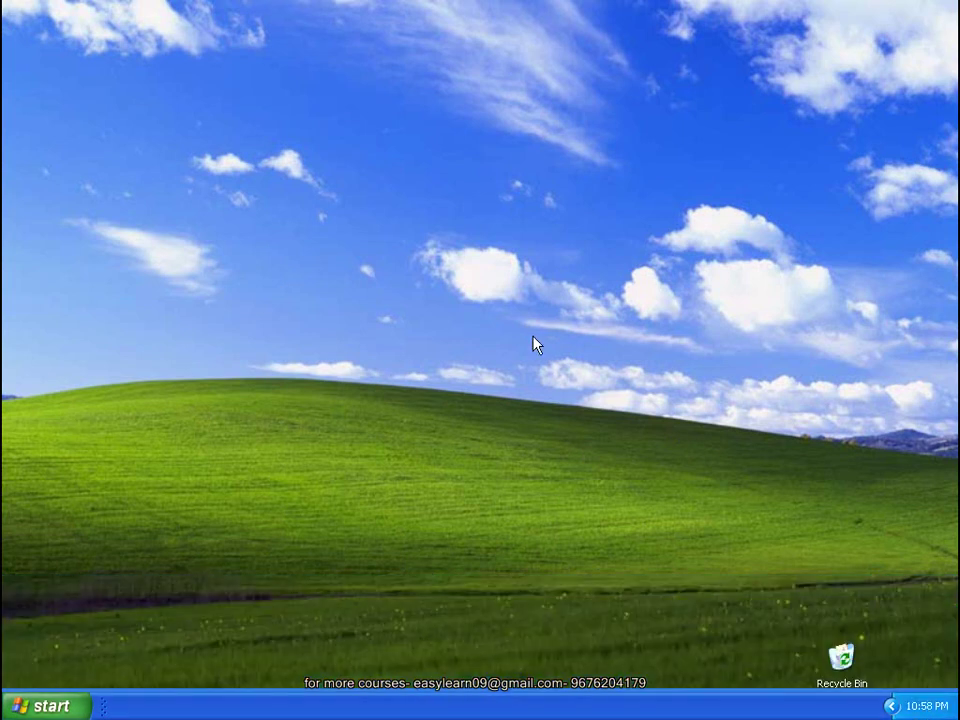
{"action": "right_click", "coordinate": [493, 713]}
{"action": "left_click", "coordinate": [523, 698]}
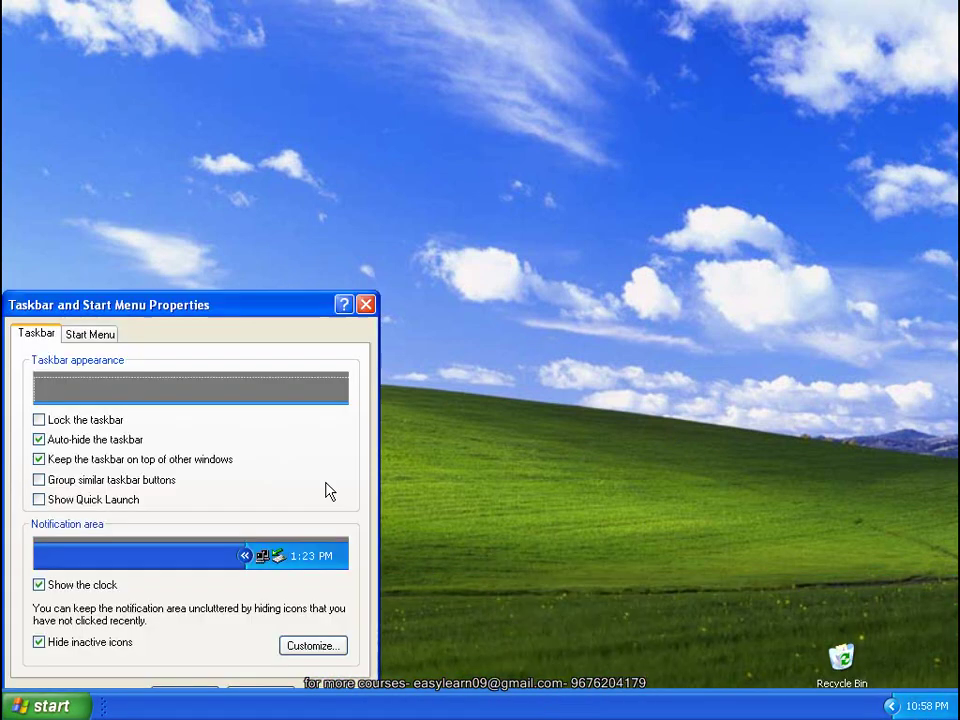
{"action": "left_click_drag", "start_coordinate": [250, 316], "coordinate": [427, 252]}
{"action": "left_click", "coordinate": [213, 357]}
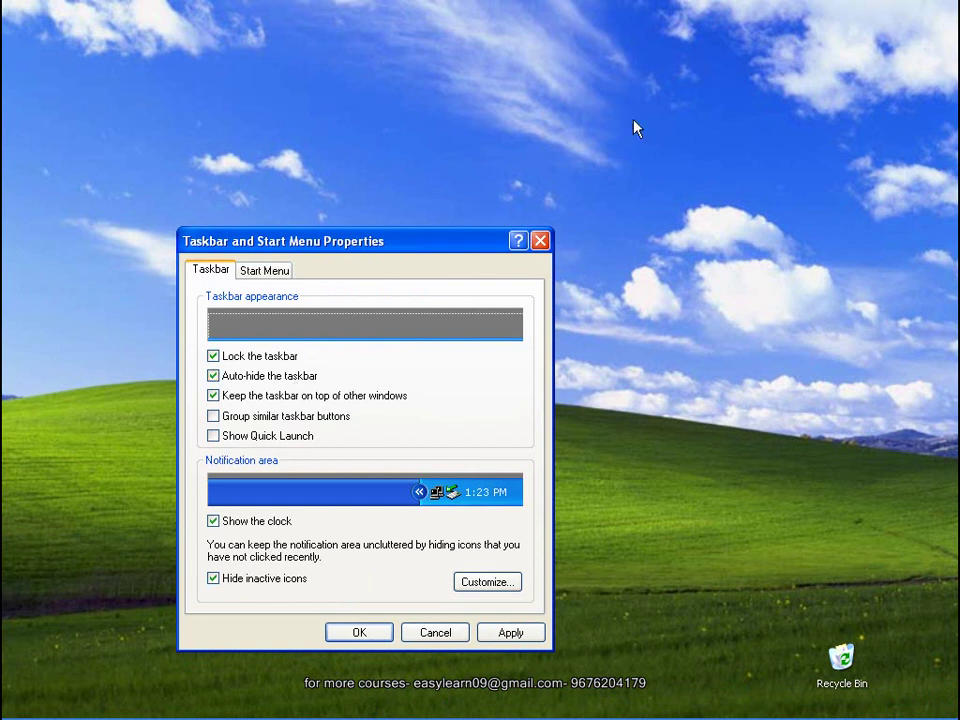
{"action": "left_click", "coordinate": [540, 241]}
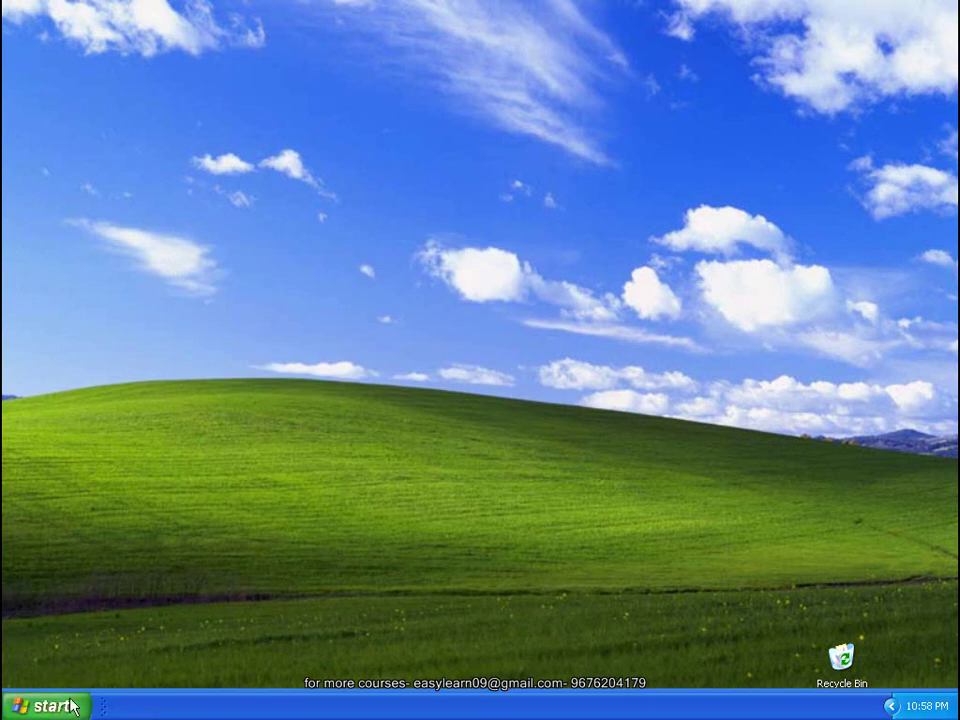
Look through the Documents and Programs submenus of the classic Start menu
{"action": "left_click", "coordinate": [46, 706]}
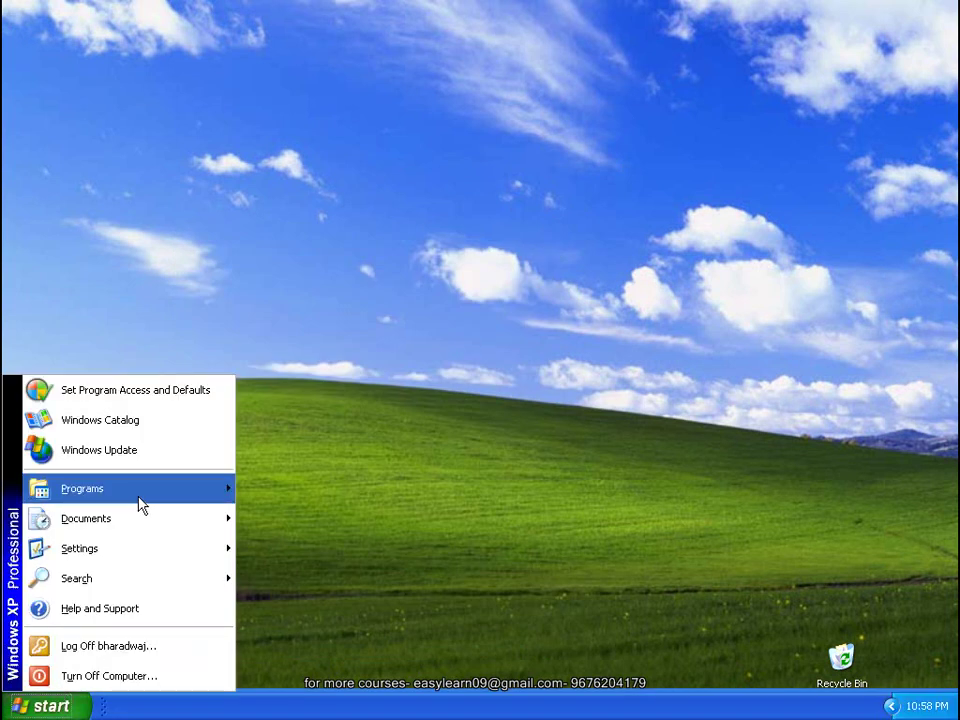
{"action": "mouse_move", "coordinate": [156, 518]}
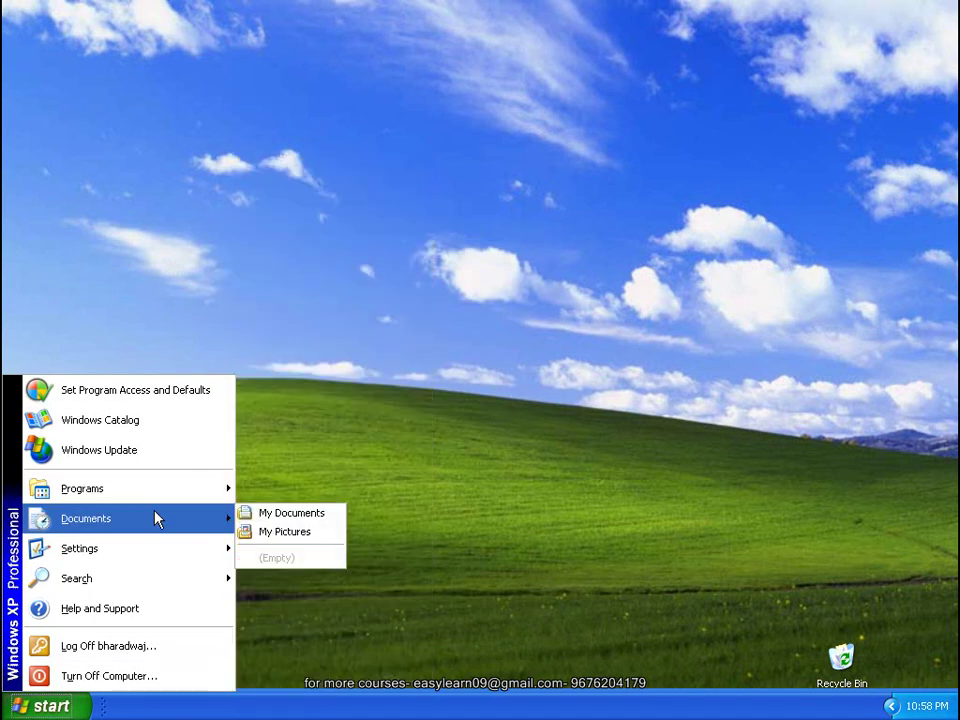
{"action": "mouse_move", "coordinate": [174, 490]}
{"action": "key", "text": "Escape"}
{"action": "key", "text": "Escape"}
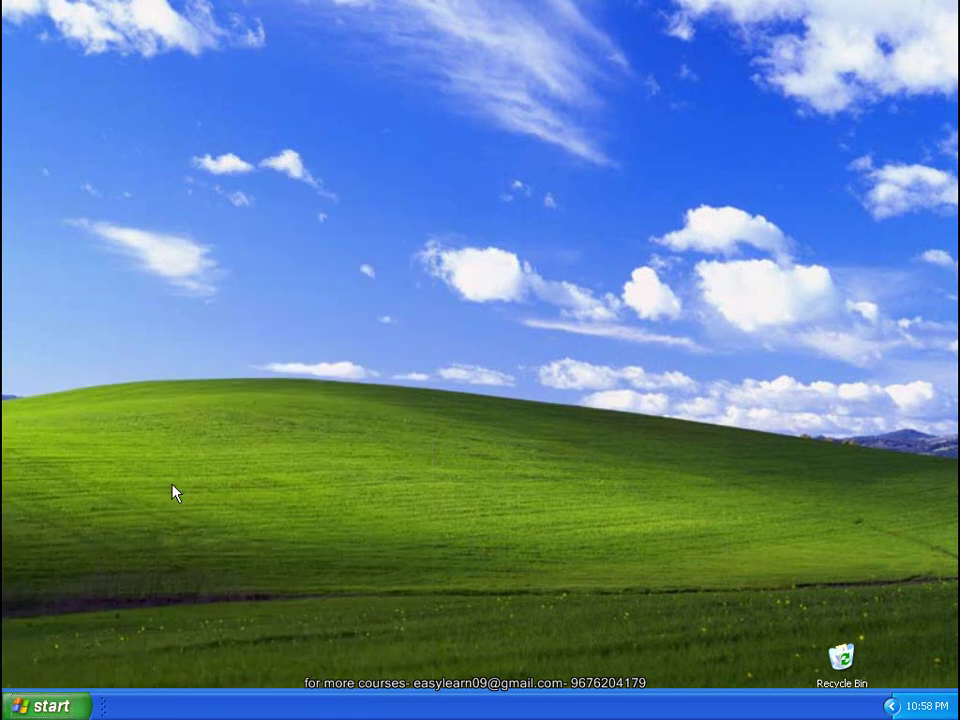
{"action": "left_click", "coordinate": [42, 706]}
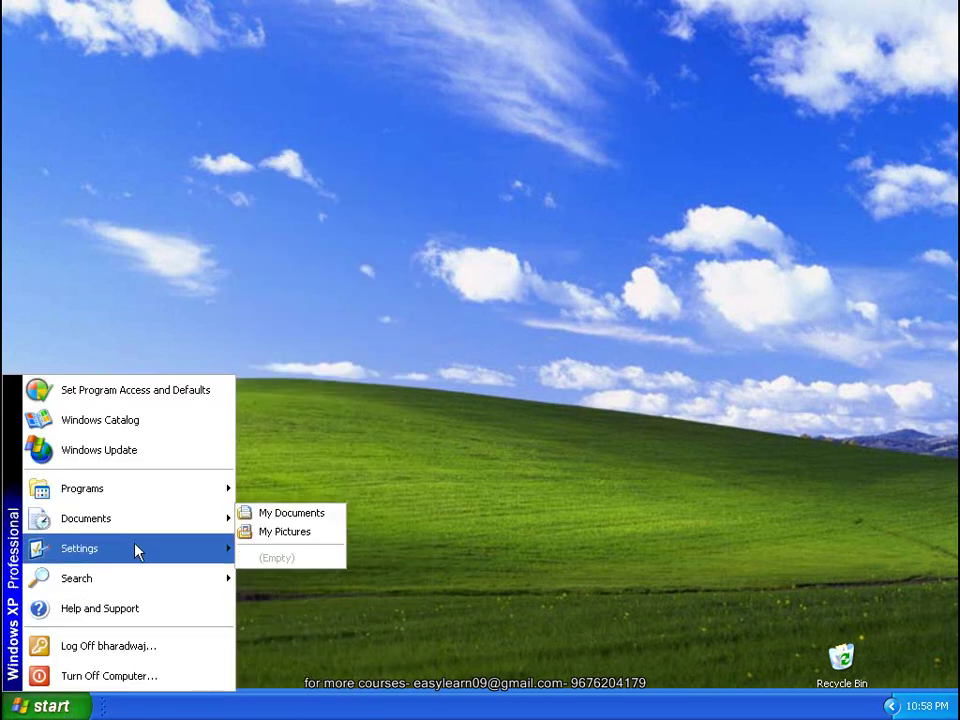
{"action": "mouse_move", "coordinate": [142, 490]}
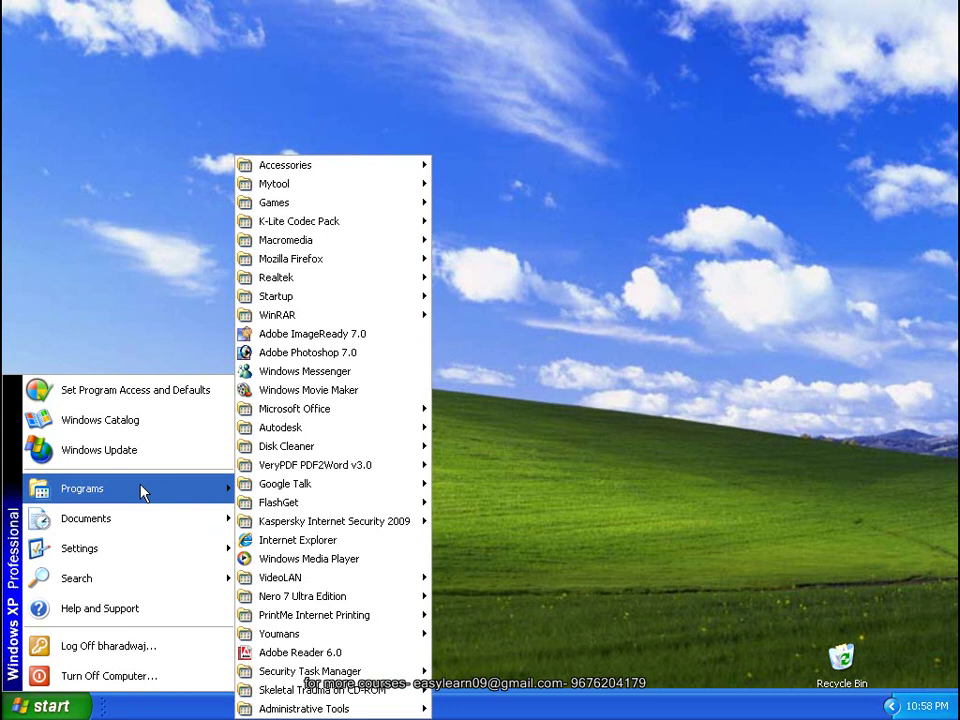
Open the Customize Classic Start Menu dialog from the Taskbar and Start Menu Properties
{"action": "right_click", "coordinate": [520, 710]}
{"action": "left_click", "coordinate": [558, 703]}
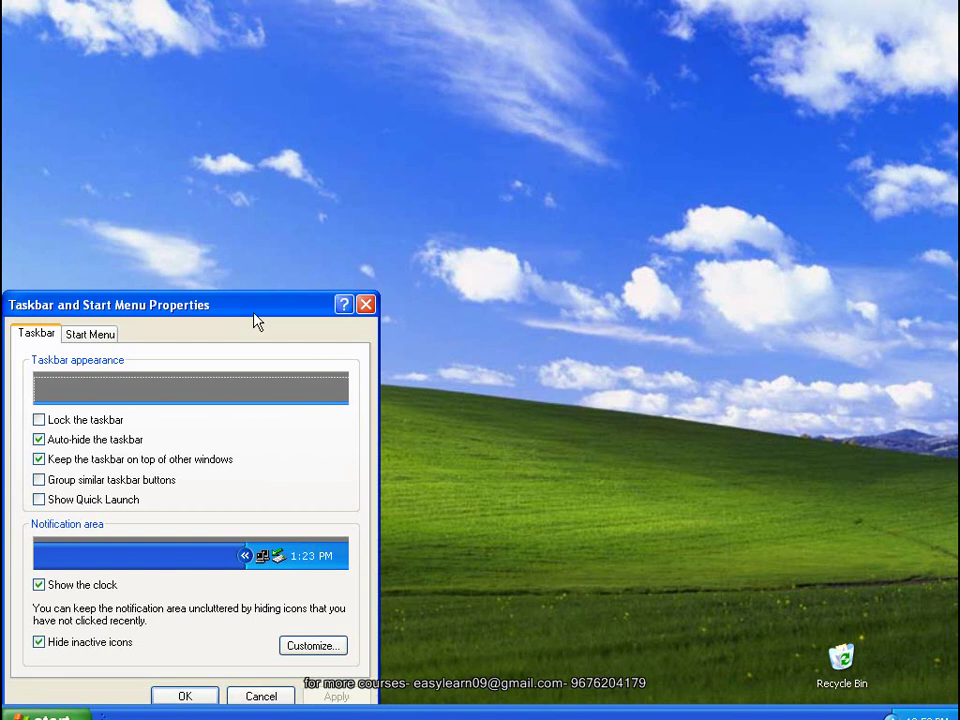
{"action": "left_click_drag", "start_coordinate": [253, 310], "coordinate": [408, 249]}
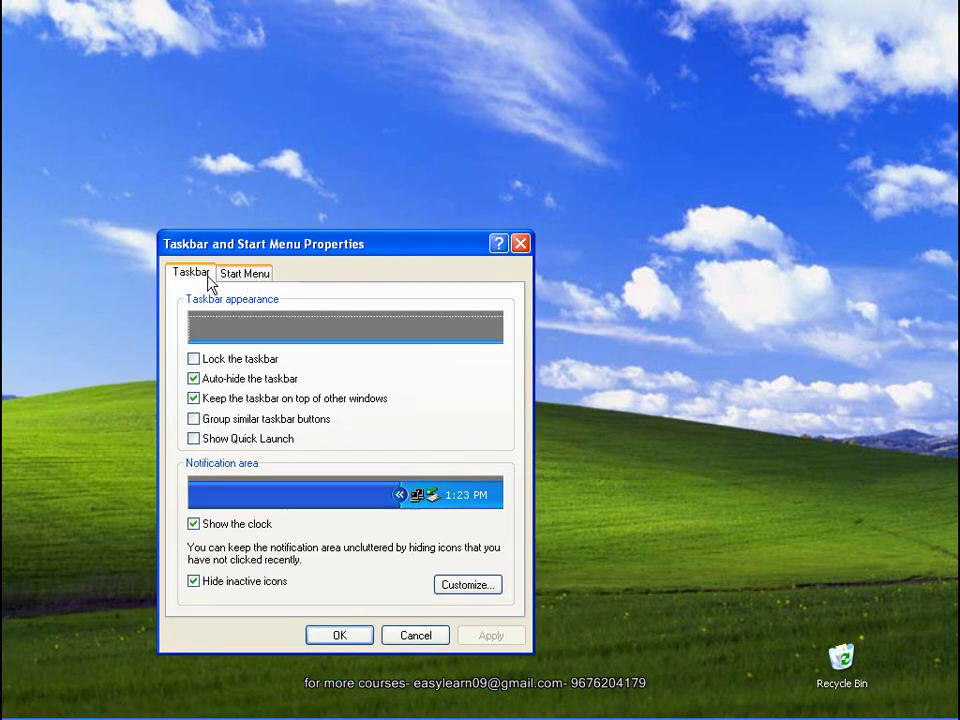
{"action": "left_click", "coordinate": [250, 278]}
{"action": "left_click", "coordinate": [485, 561]}
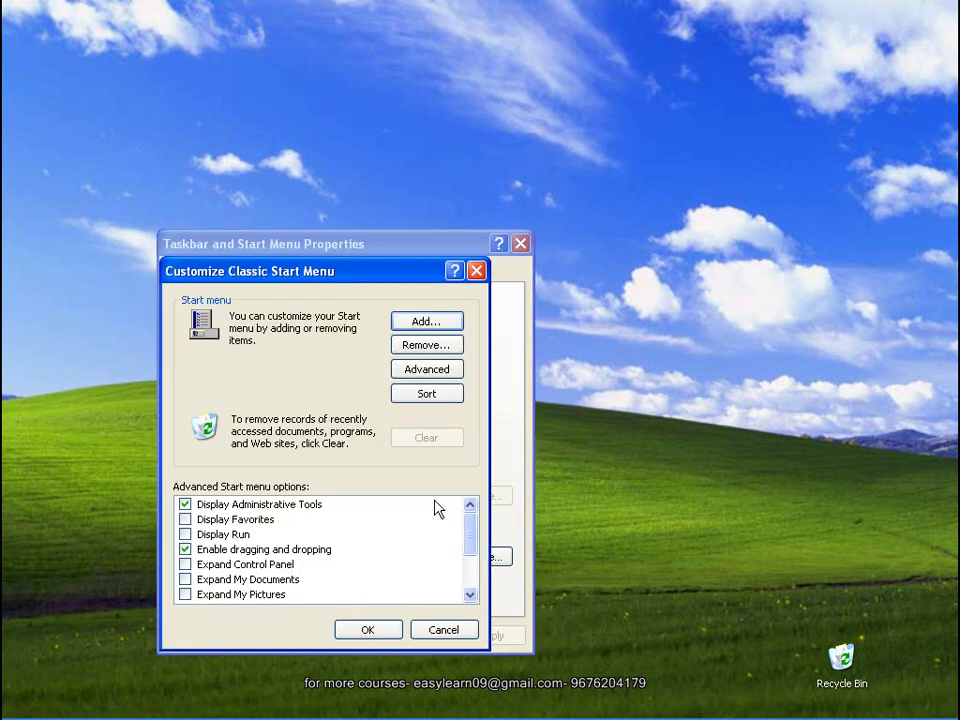
View the Start Menu folder using the Advanced function of the classic Start menu customization, and close the folder window
{"action": "left_click", "coordinate": [420, 370]}
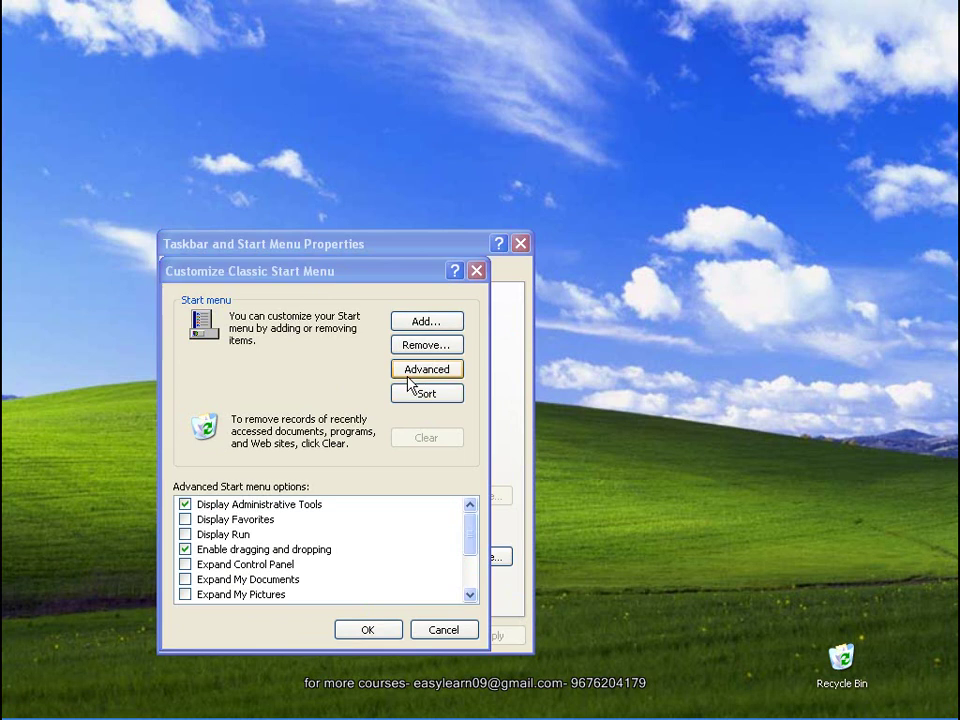
{"action": "left_click", "coordinate": [787, 98]}
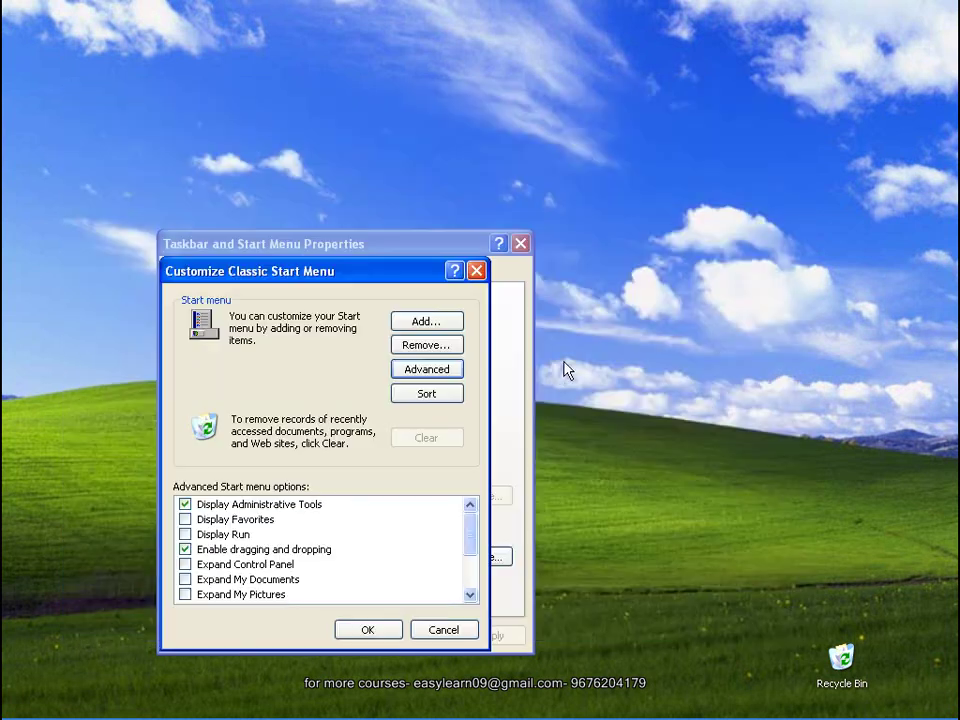
{"action": "left_click", "coordinate": [452, 370]}
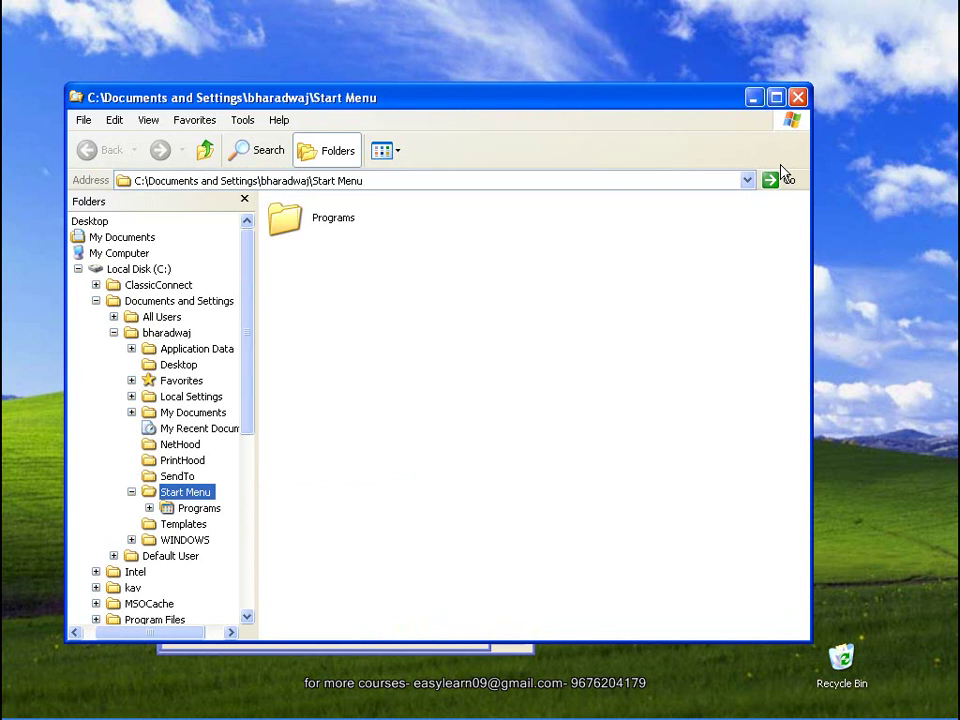
{"action": "left_click", "coordinate": [798, 97]}
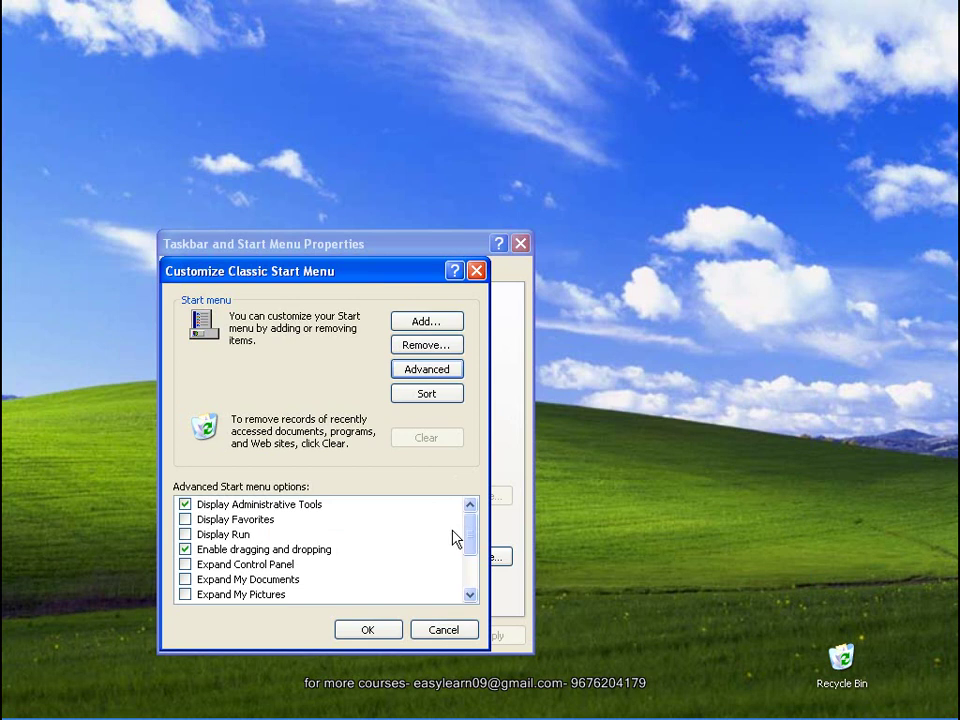
Read the context help for Use Personalized Menus, and turn on Expand My Pictures and Expand Printers in the advanced Start menu options
{"action": "left_click_drag", "start_coordinate": [467, 529], "coordinate": [472, 581]}
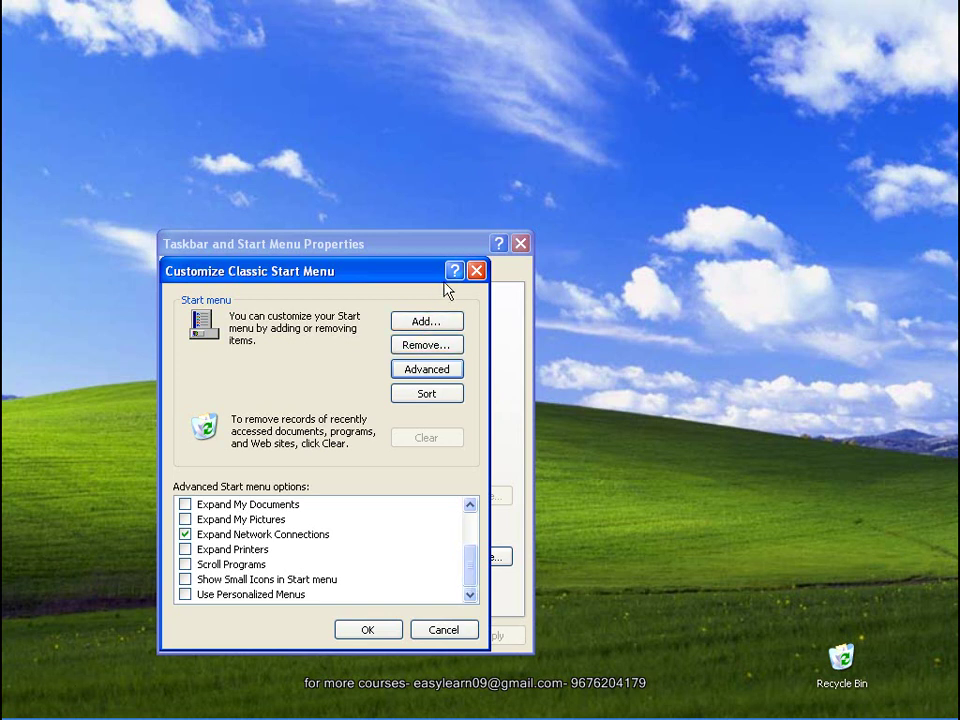
{"action": "left_click", "coordinate": [270, 598]}
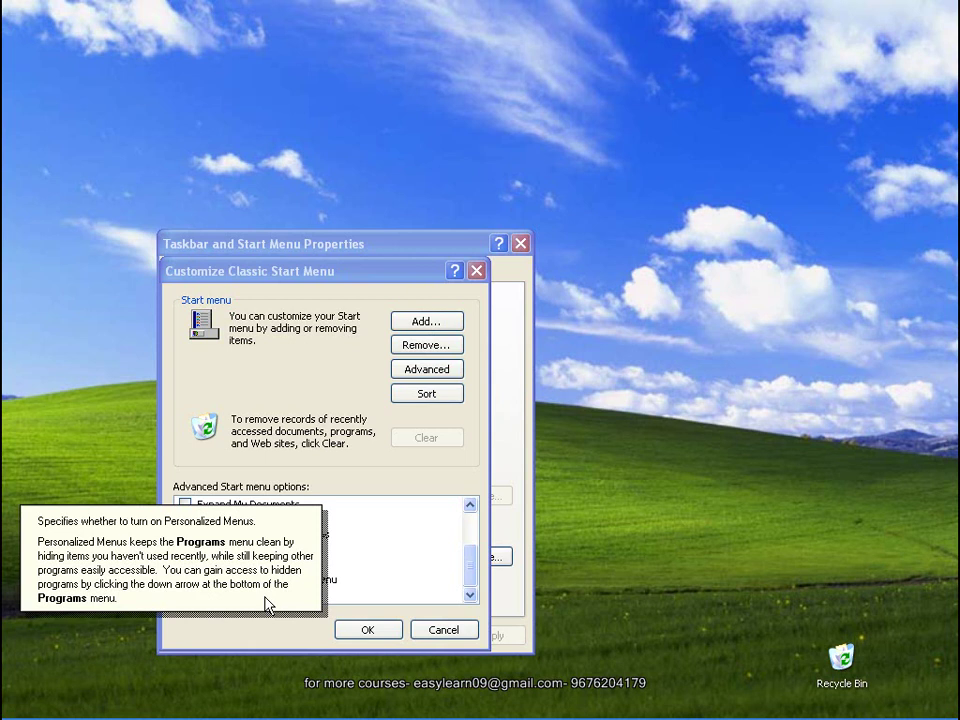
{"action": "left_click", "coordinate": [332, 579]}
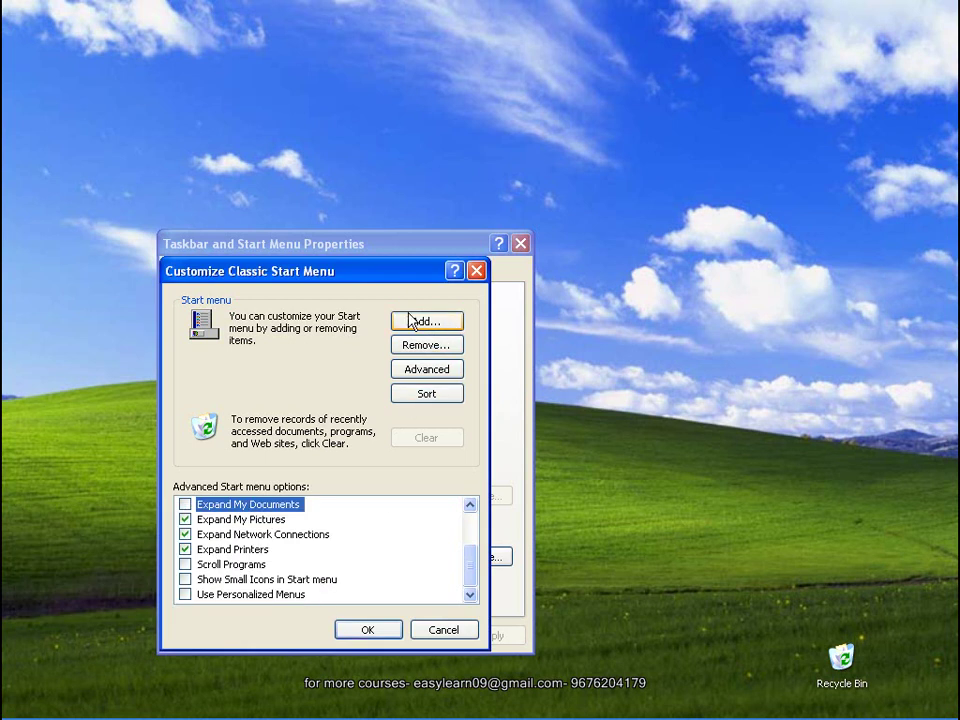
{"action": "left_click_drag", "start_coordinate": [363, 271], "coordinate": [471, 193]}
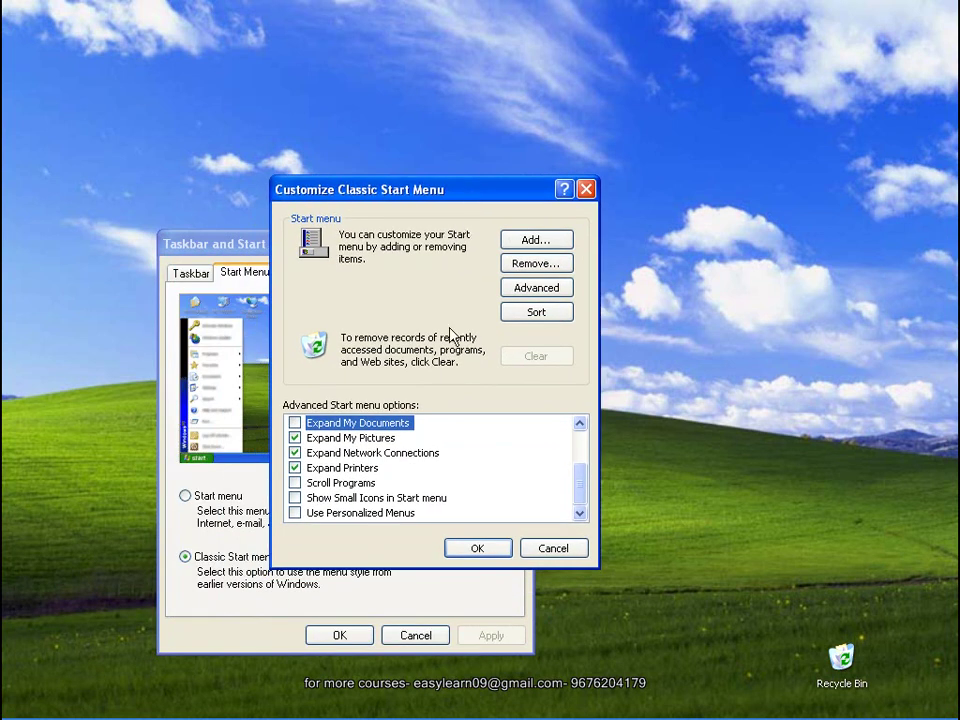
{"action": "left_click", "coordinate": [476, 540]}
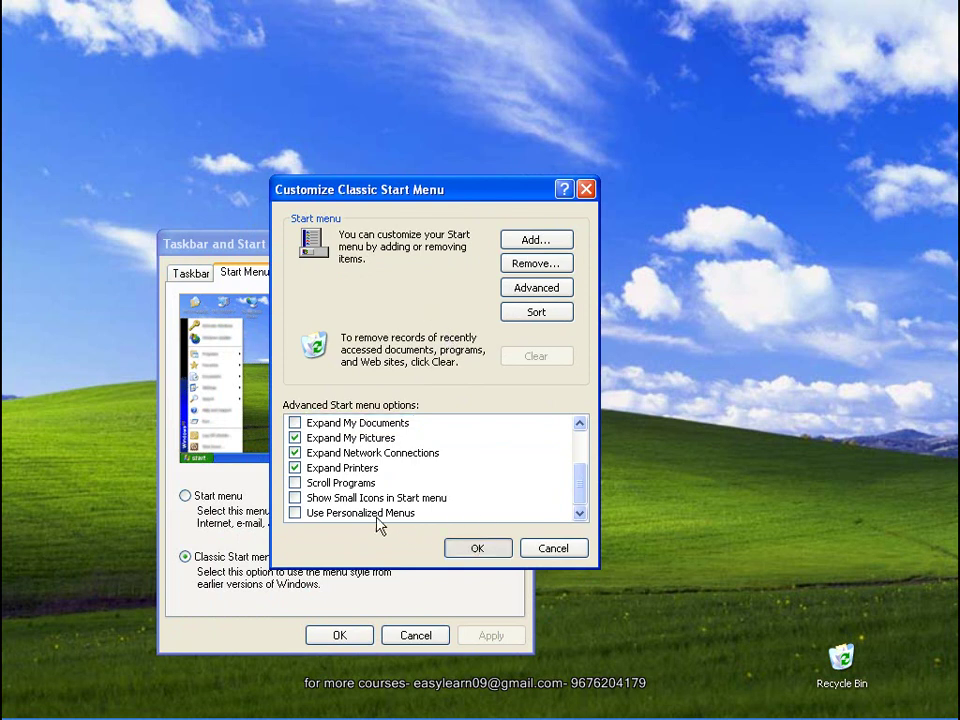